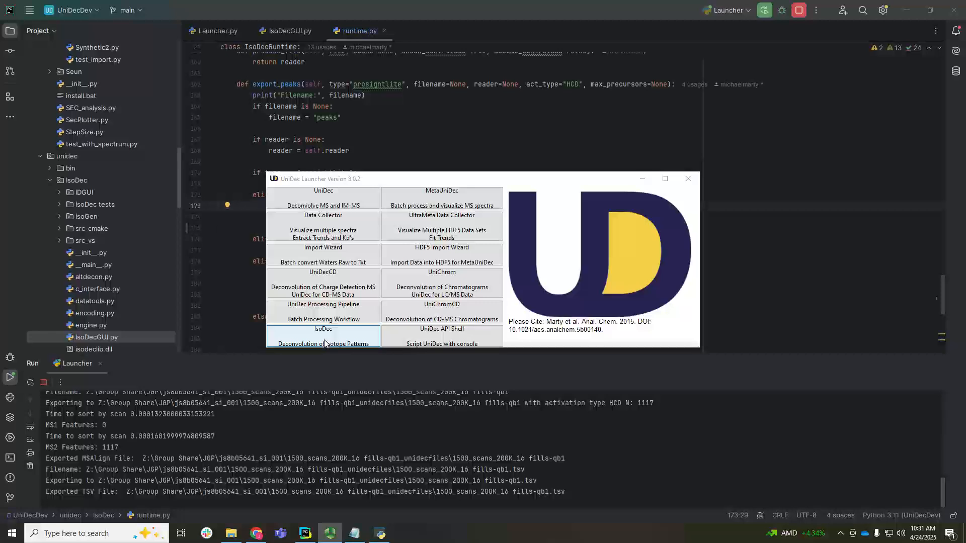
Launch IsoDec from the UniDec Launcher and open the RAW file 1500_scans_200K_16 fills-qb1.
click(324, 344)
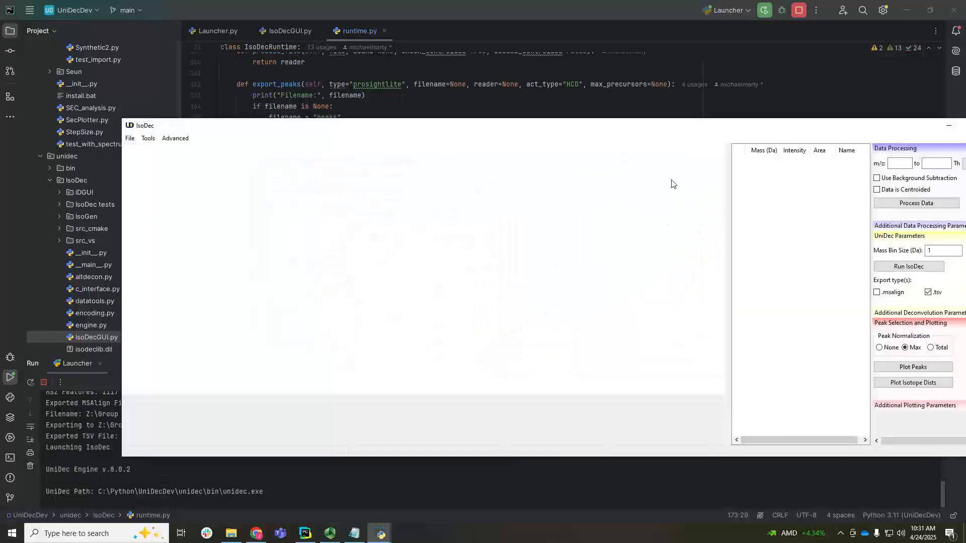
drag(635, 116, 627, 91)
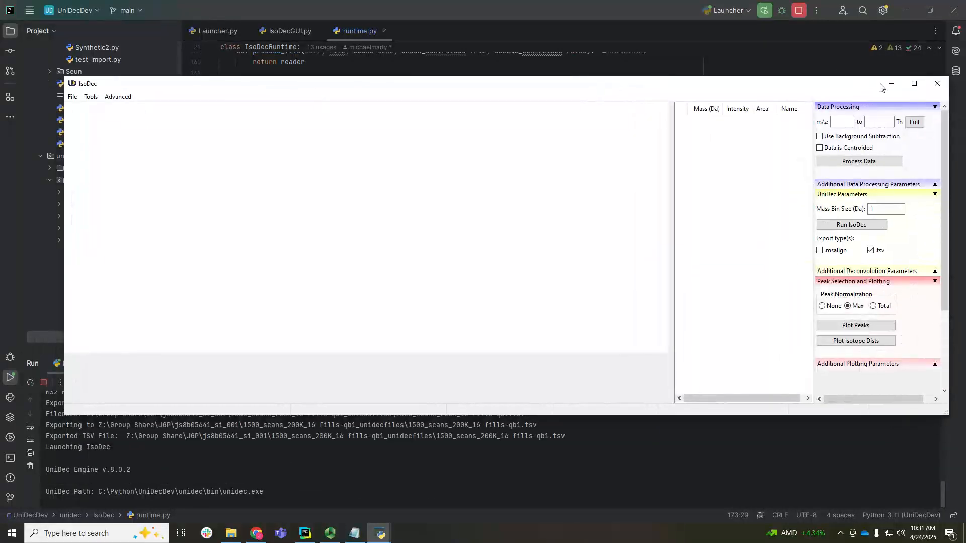
click(74, 97)
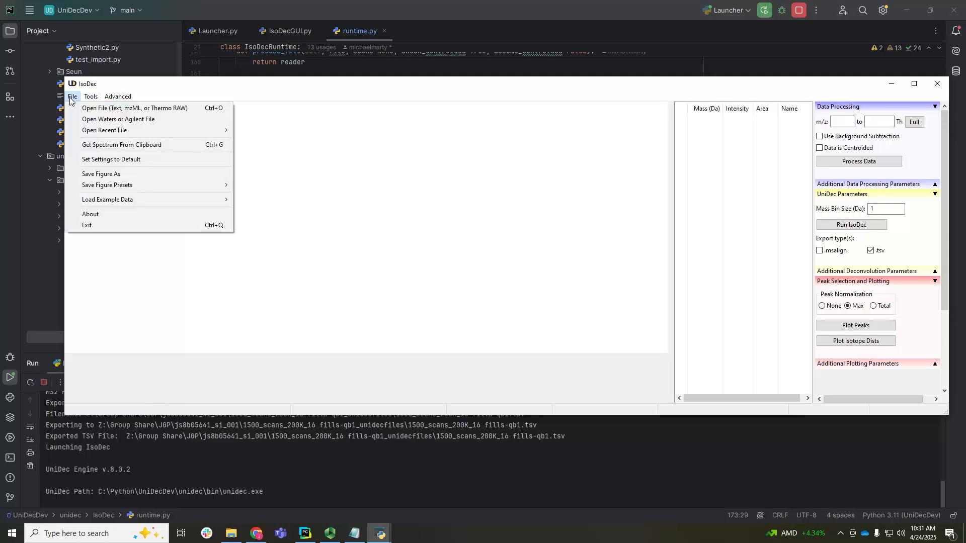
click(88, 110)
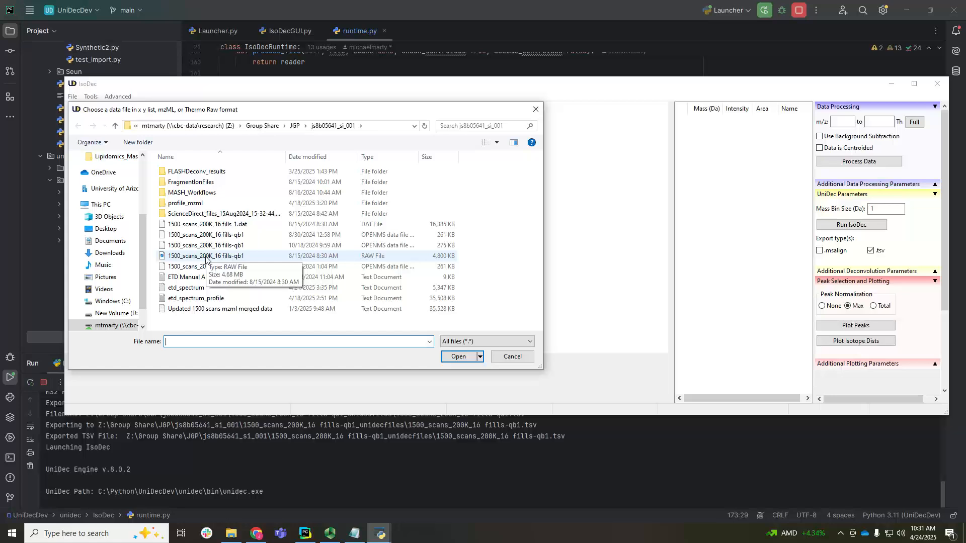
click(206, 258)
double_click(291, 257)
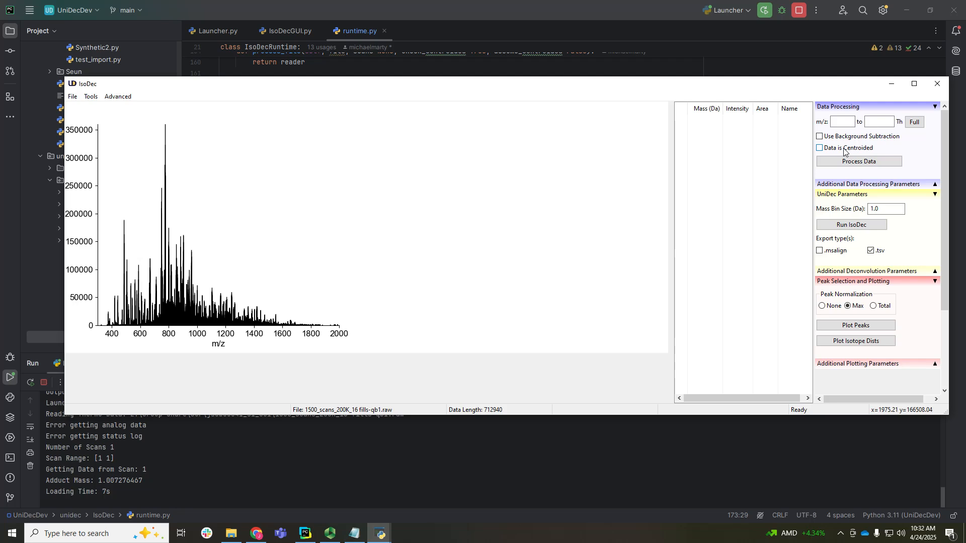
Process the loaded spectrum data and show the additional deconvolution parameters.
click(848, 161)
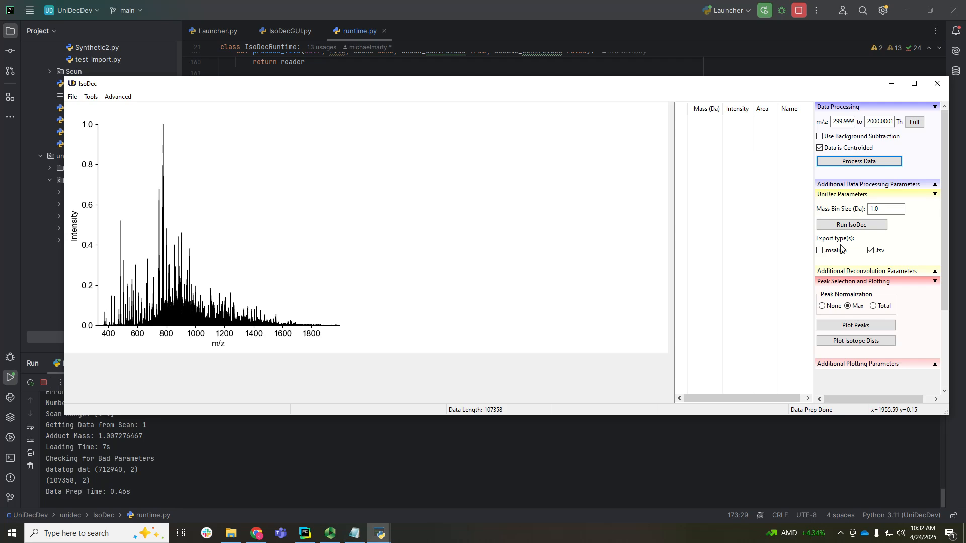
click(891, 272)
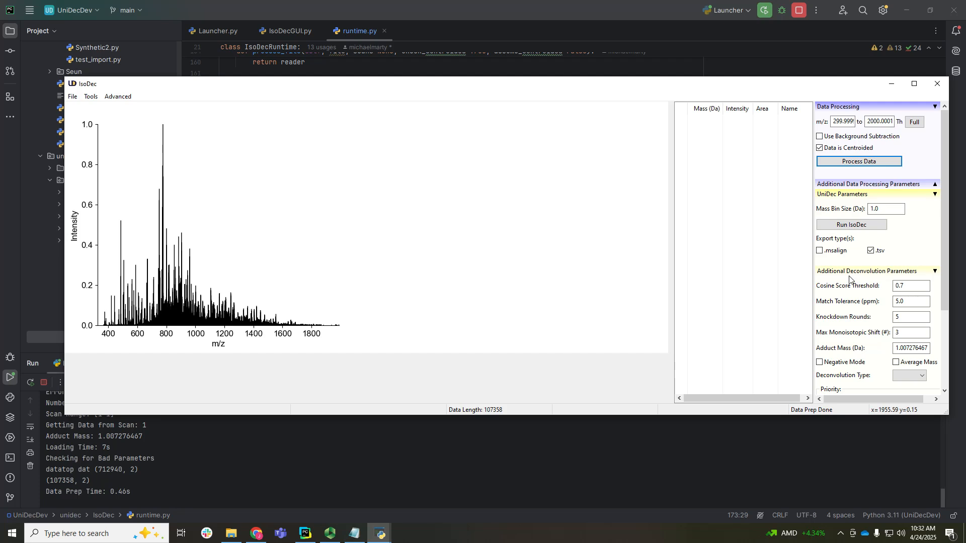
scroll(857, 290, down, 3)
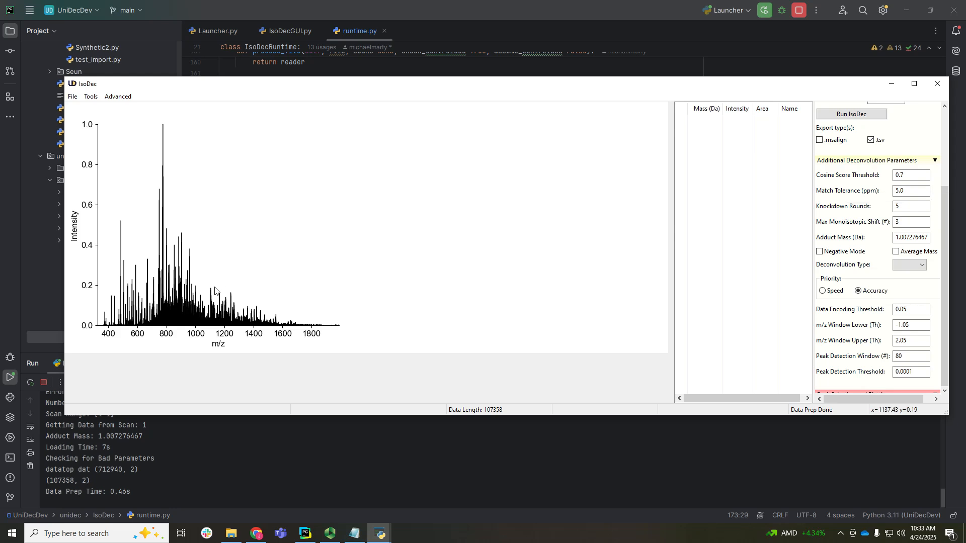
Inspect the isotope peaks around m/z 1105 in the processed spectrum, then restore the full m/z range.
drag(208, 292, 217, 332)
drag(184, 145, 192, 327)
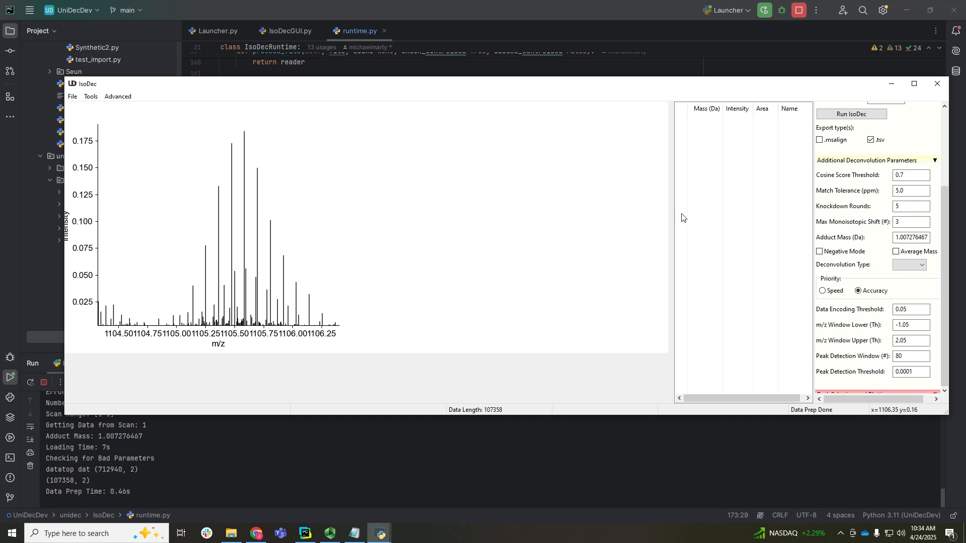
click(240, 328)
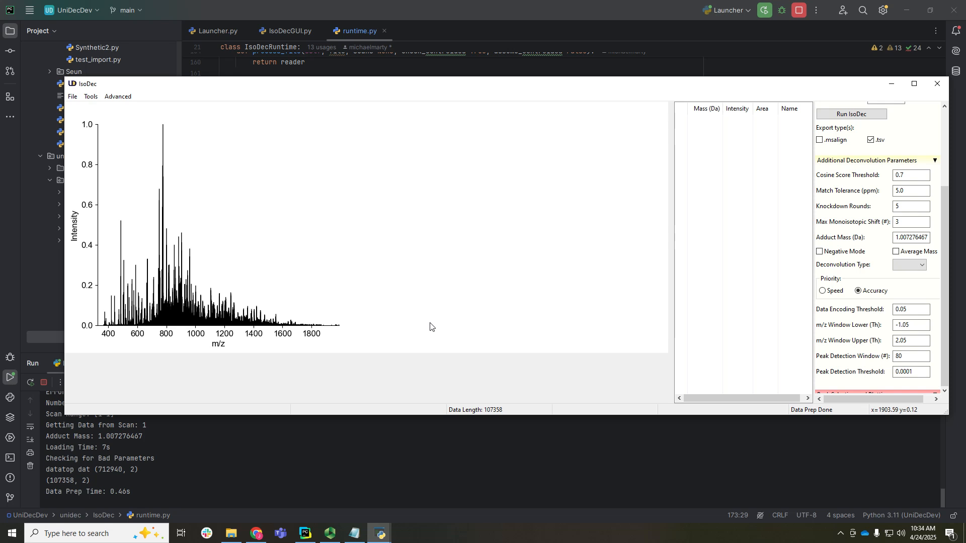
Review the peak detection window and upper m/z window settings among the additional deconvolution parameters.
click(912, 356)
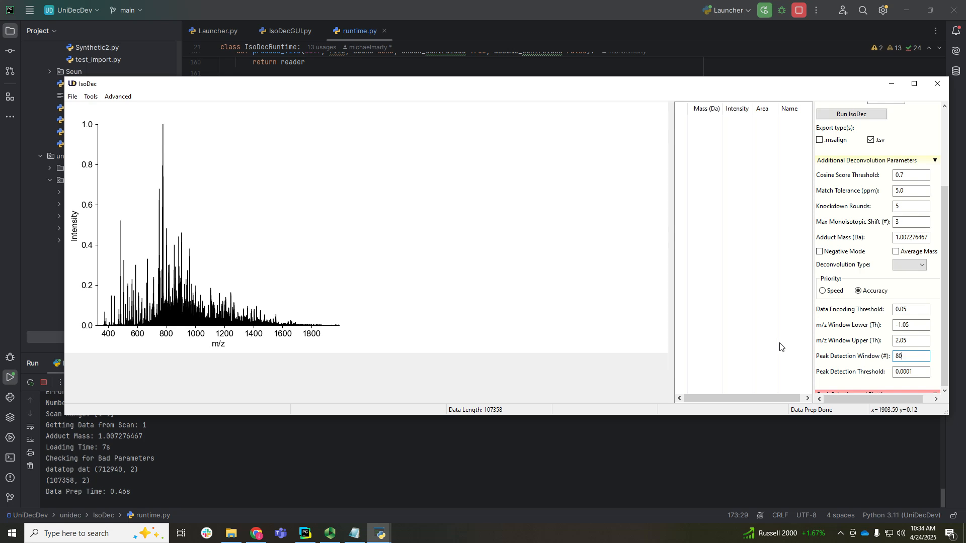
click(910, 339)
double_click(910, 339)
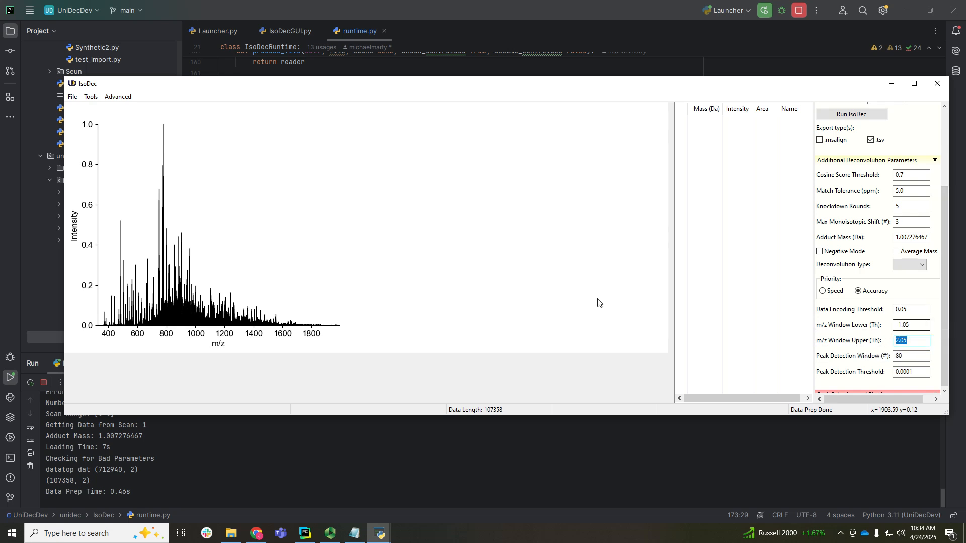
click(368, 236)
Inspect the isotope distribution around m/z 1241 to 1246 in the spectrum.
scroll(886, 272, up, 1)
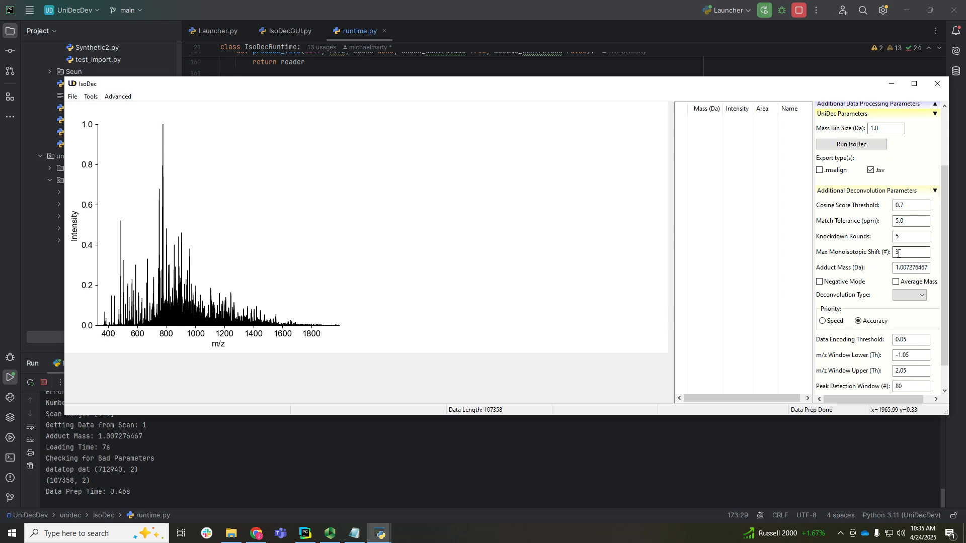
drag(227, 288, 239, 336)
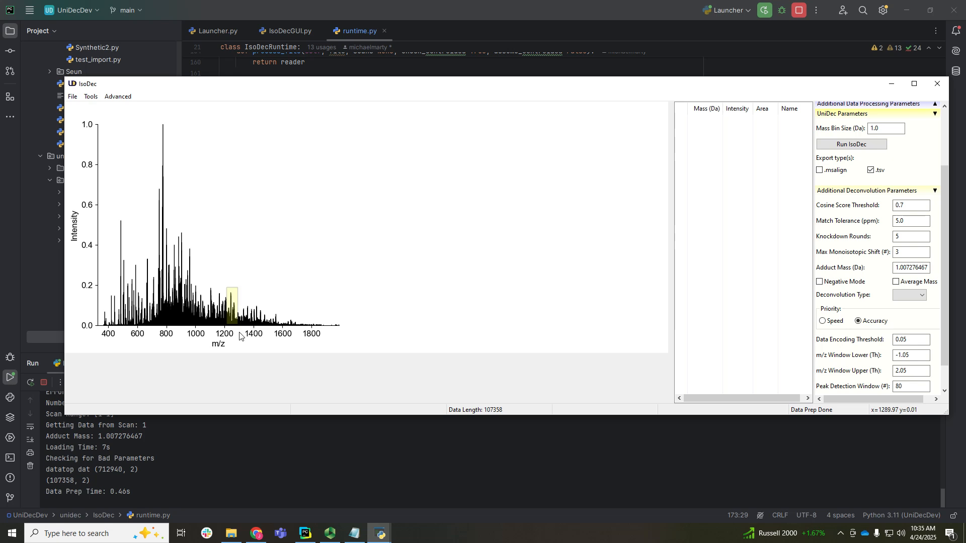
drag(184, 143, 202, 336)
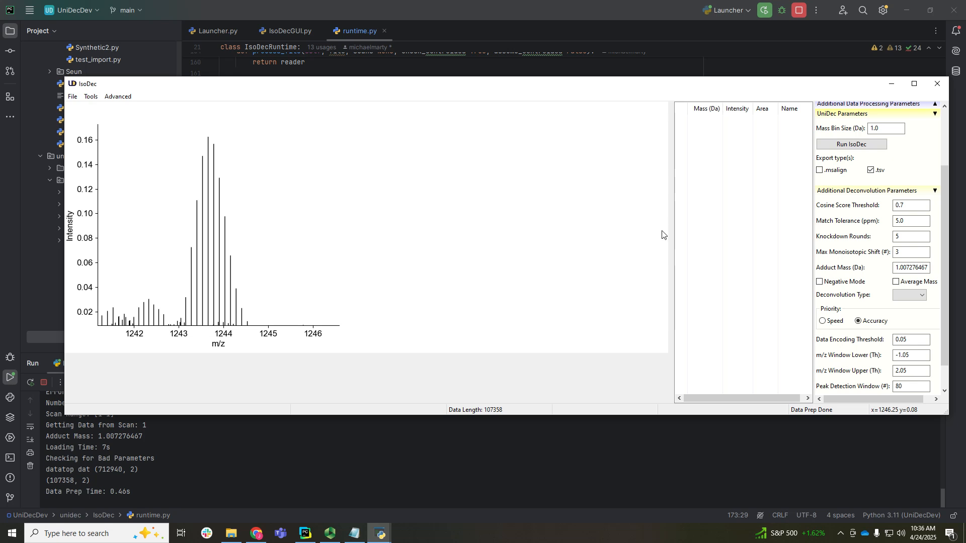
Enable .msalign export in addition to .tsv and run the IsoDec deconvolution.
click(820, 171)
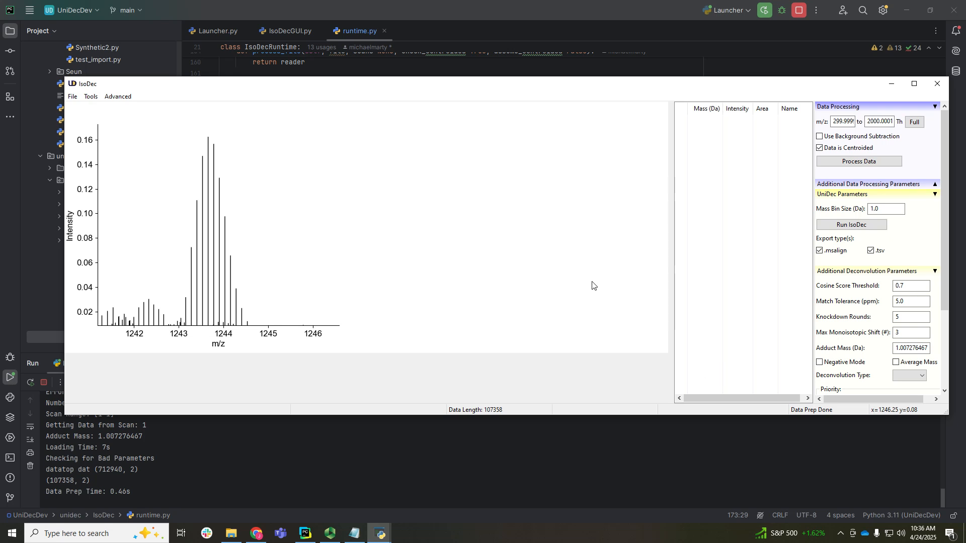
click(865, 227)
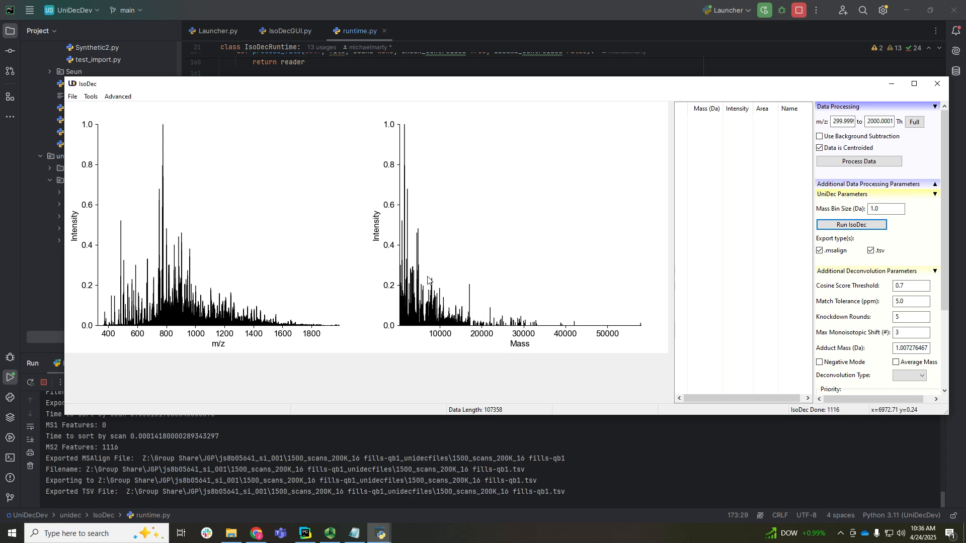
Inspect the deconvolved masses around 7280 to 7430 and the m/z region near 1250, then restore both plots to full range.
drag(428, 275, 435, 344)
drag(428, 178, 453, 340)
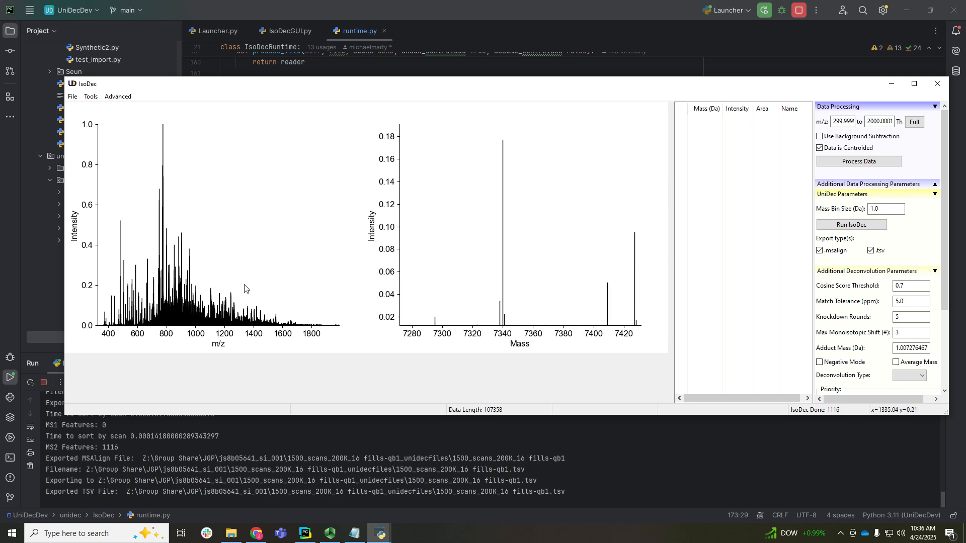
drag(222, 291, 245, 324)
drag(223, 205, 242, 305)
click(211, 317)
click(496, 317)
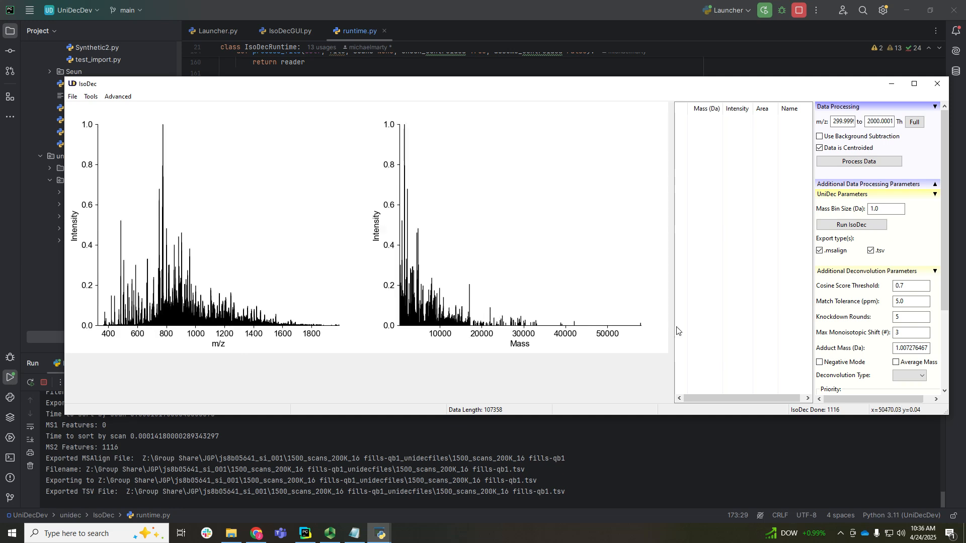
Maximize the IsoDec window, collapse the additional deconvolution parameters, and plot the peaks and isotope distributions.
click(914, 83)
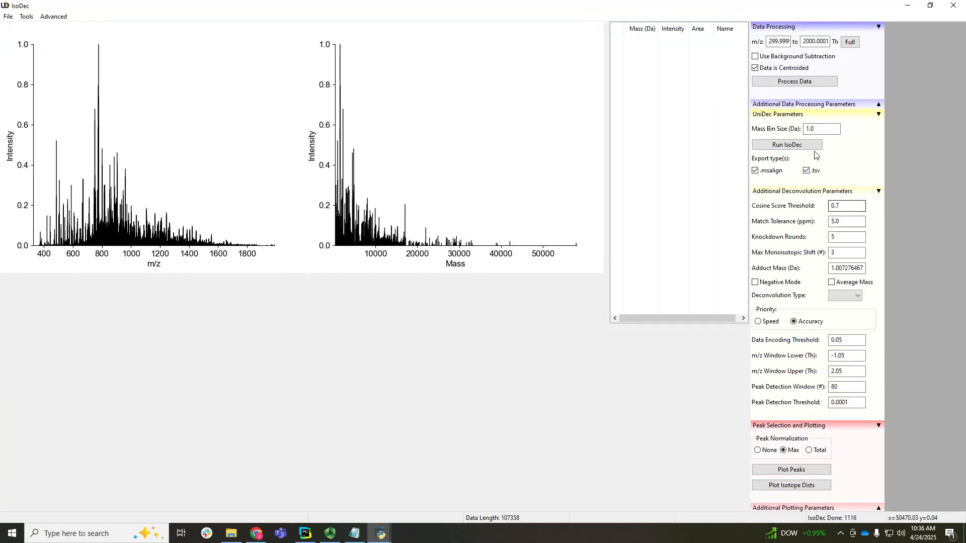
click(878, 192)
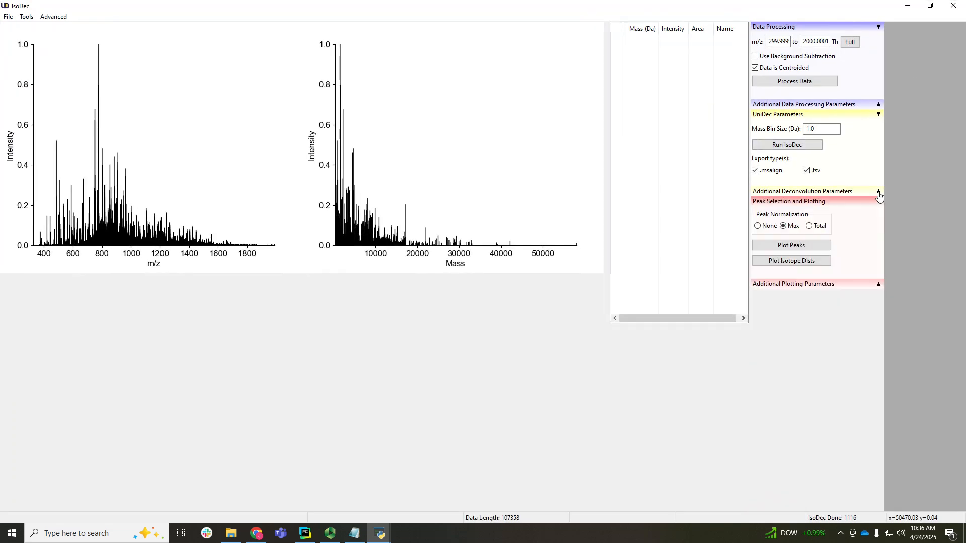
click(808, 247)
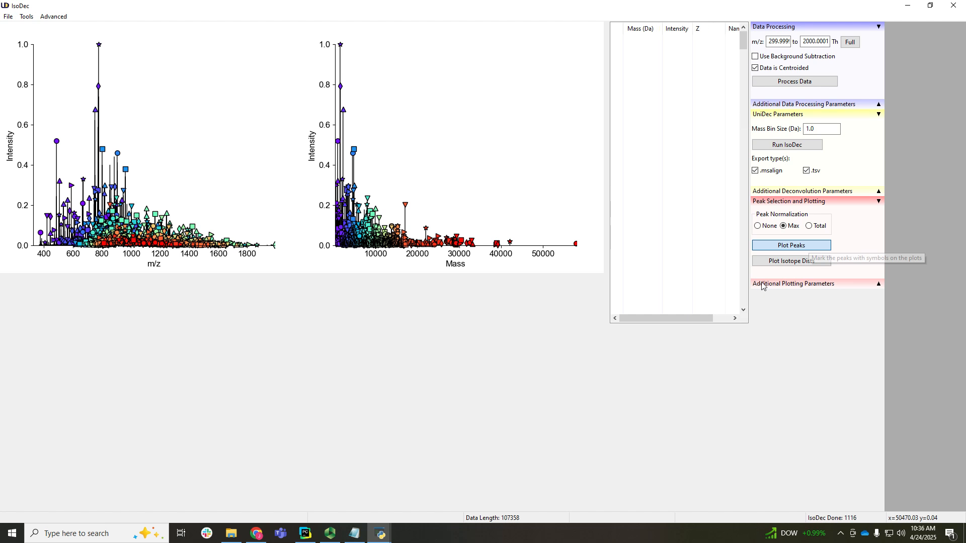
click(791, 261)
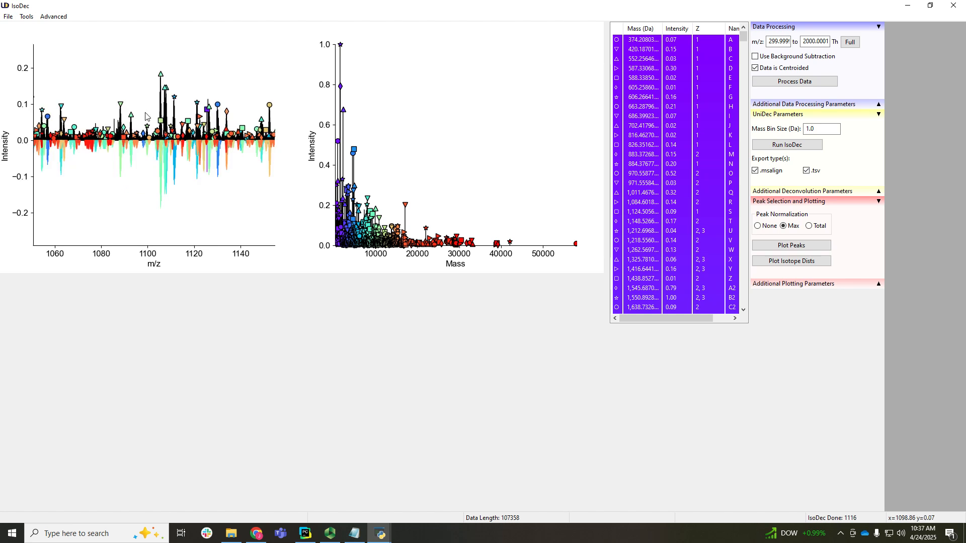
Compare the measured isotope peaks with the mirrored distributions around m/z 1088 and around m/z 1265.
drag(112, 91, 131, 186)
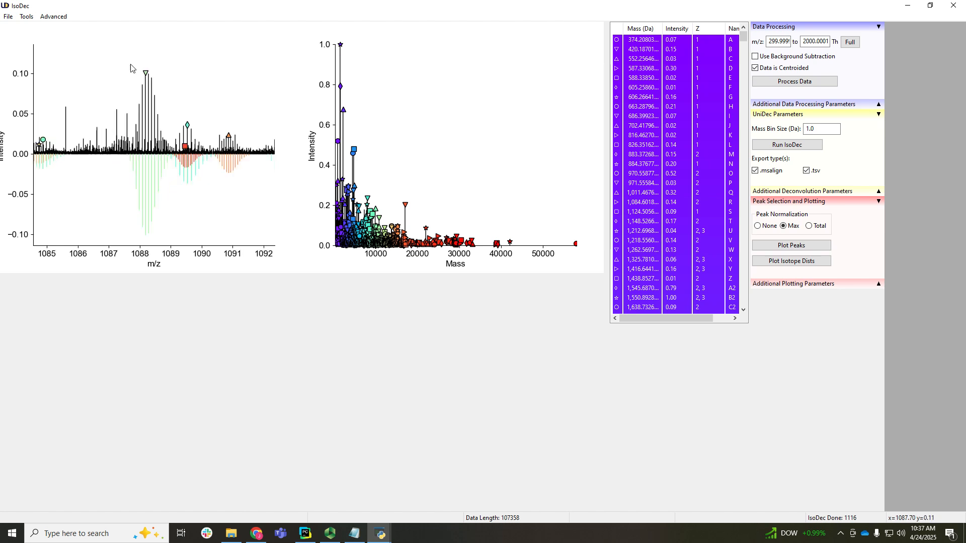
drag(130, 60, 168, 245)
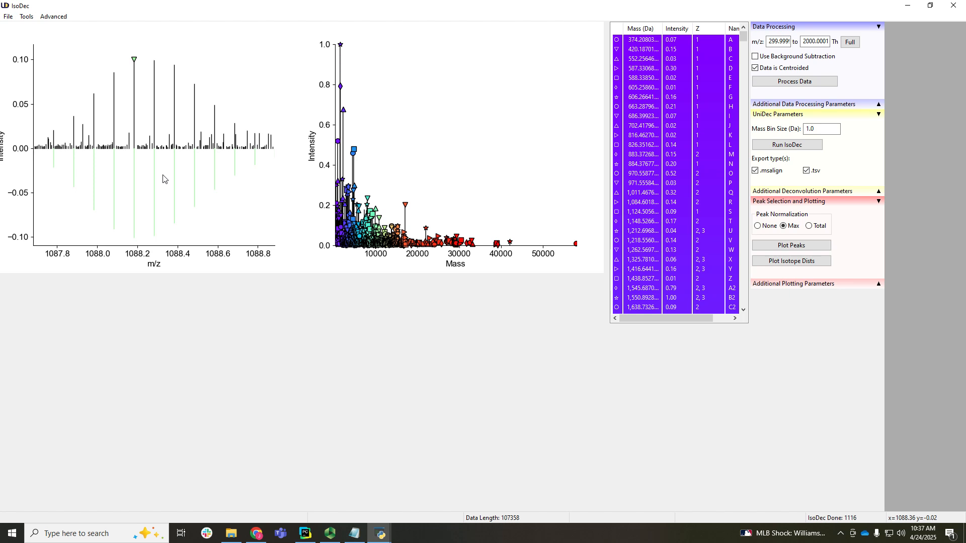
click(154, 164)
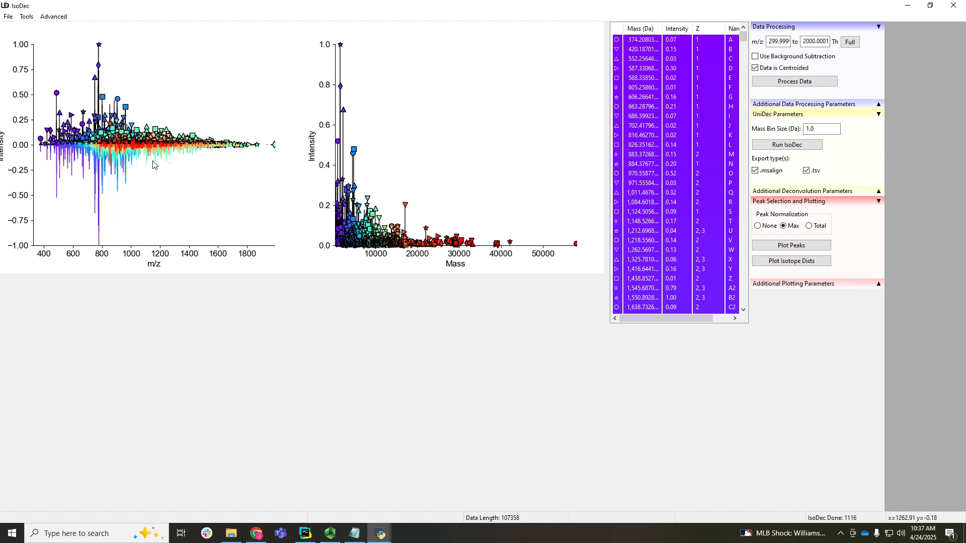
click(126, 529)
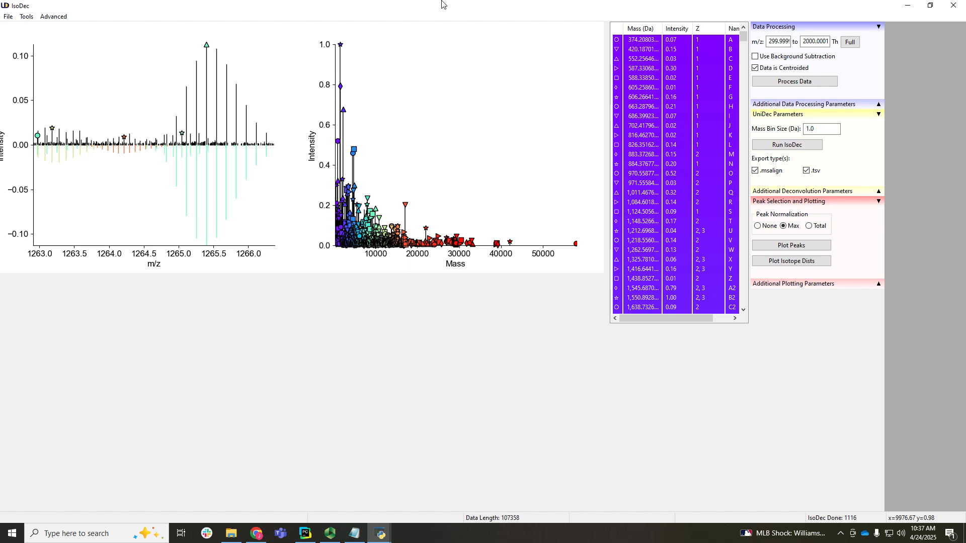
Find and launch ProSight Lite through the Windows search.
click(82, 527)
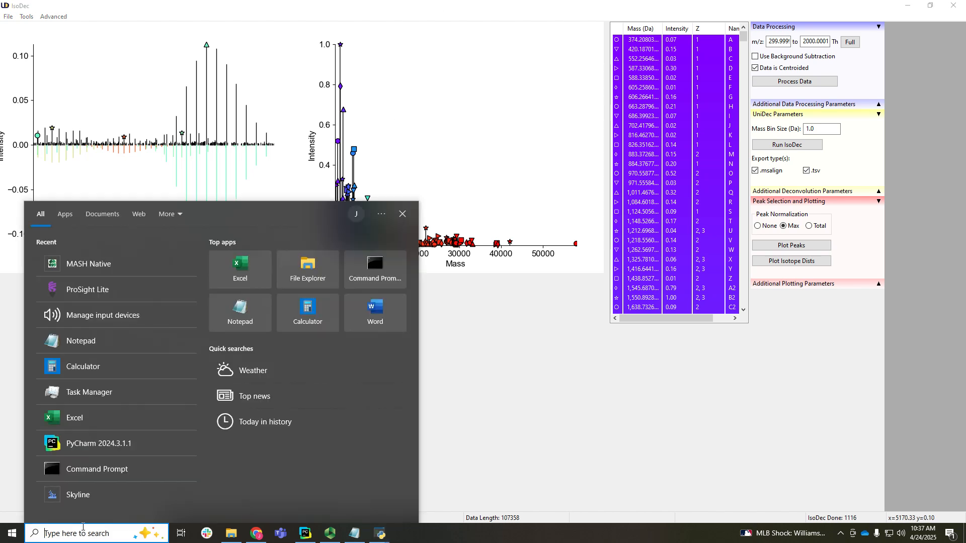
text(prosig)
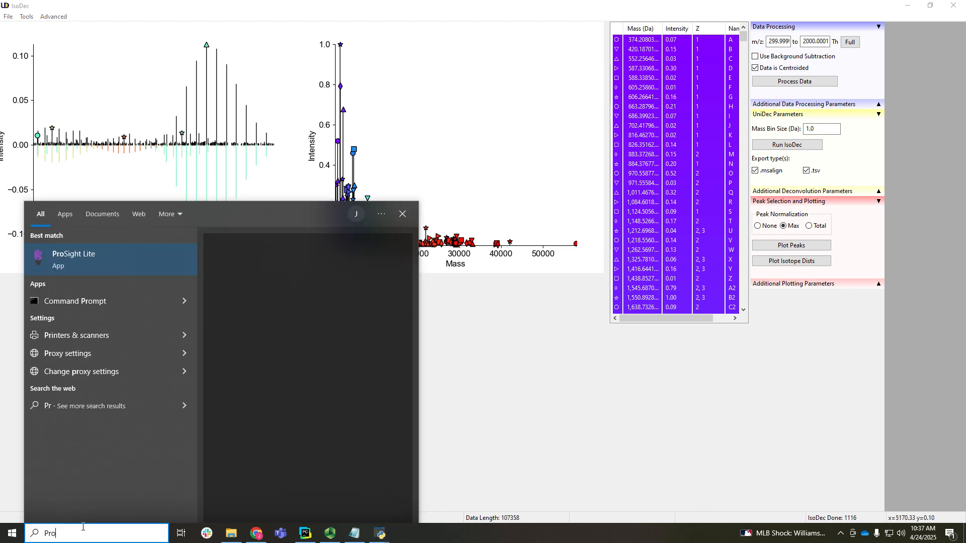
key(Return)
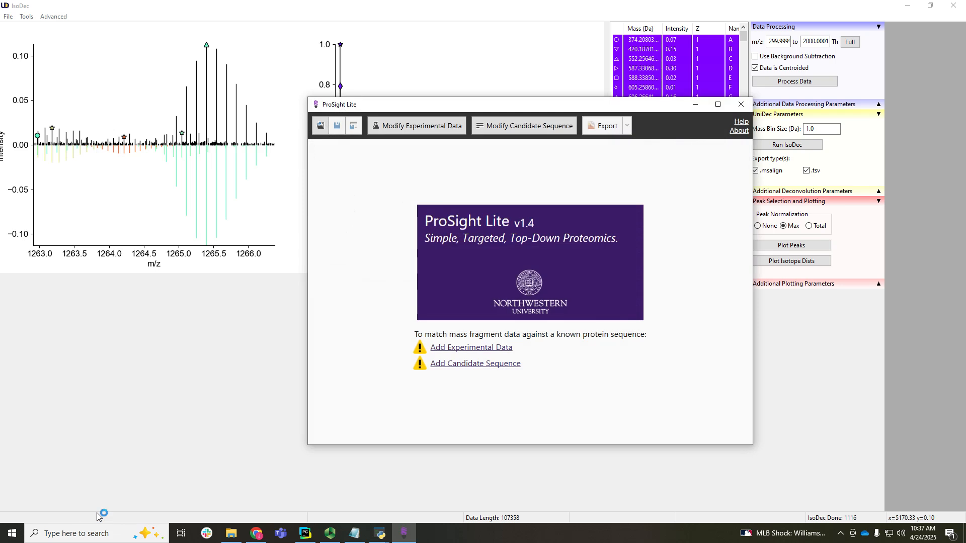
Switch back to IsoDec and copy the whole peak list in basic format.
click(632, 23)
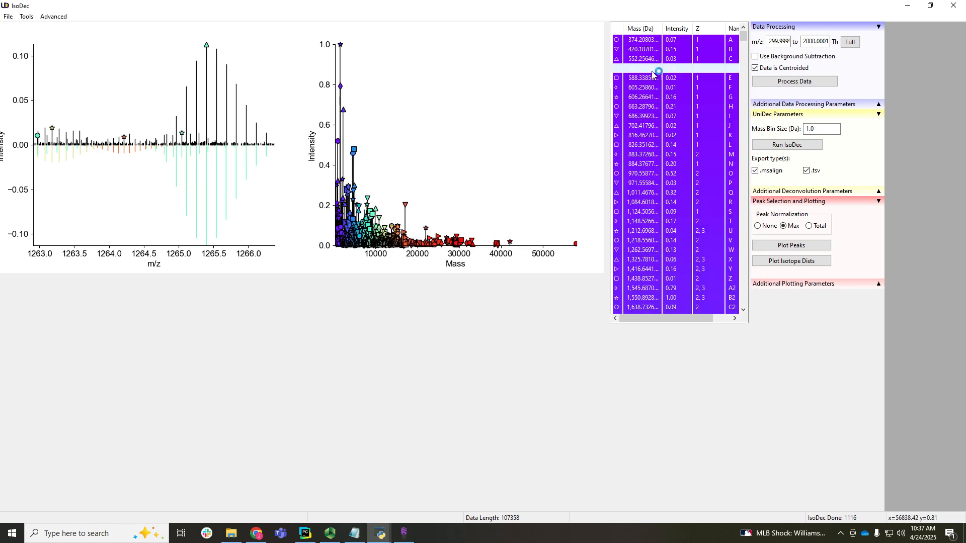
right_click(649, 44)
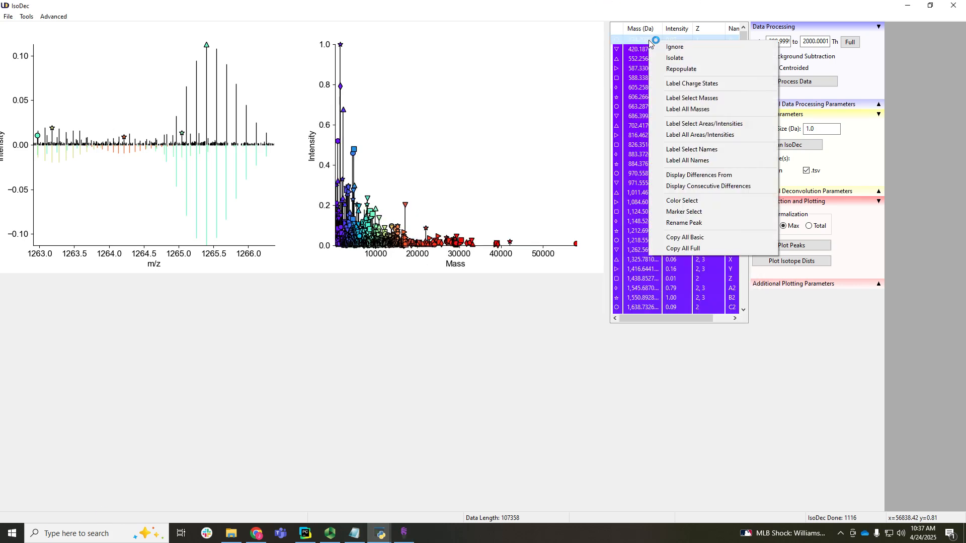
click(699, 238)
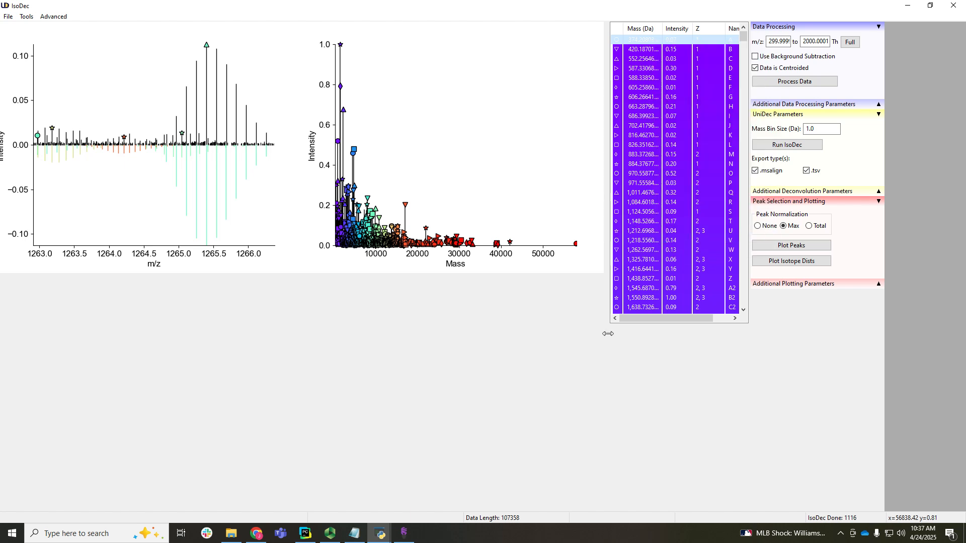
Switch to ProSight Lite and paste the copied peak list as the fragments of the experimental data.
click(404, 534)
click(451, 354)
click(487, 239)
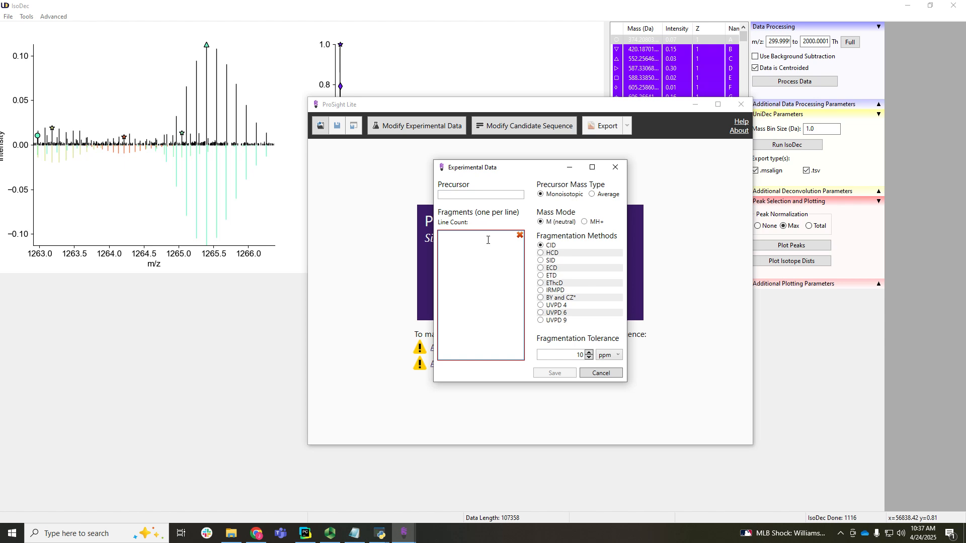
key(ctrl+v)
Delete the "Mass Height Integral" header line from the fragments, choose ETD fragmentation and save the experimental data.
drag(523, 350, 519, 240)
drag(498, 236, 402, 227)
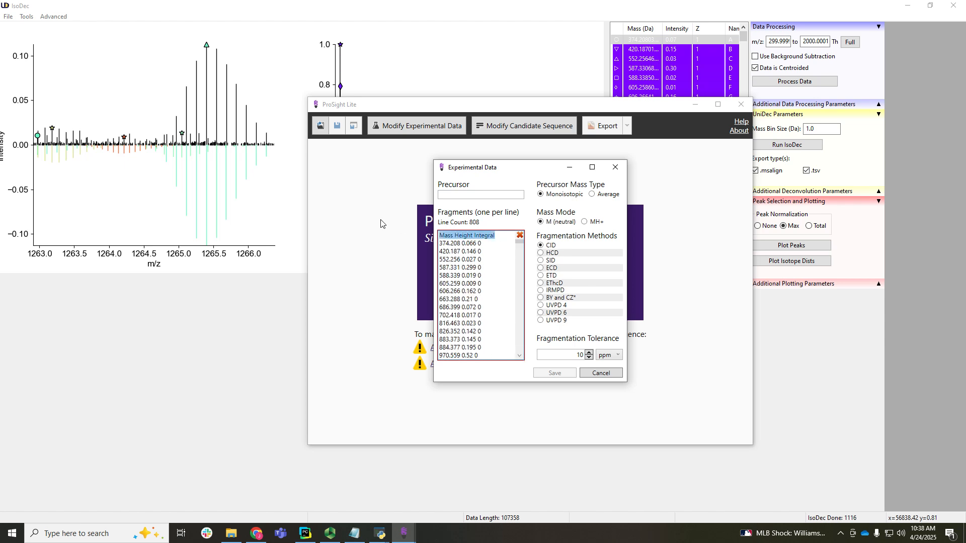
key(Delete)
key(Delete)
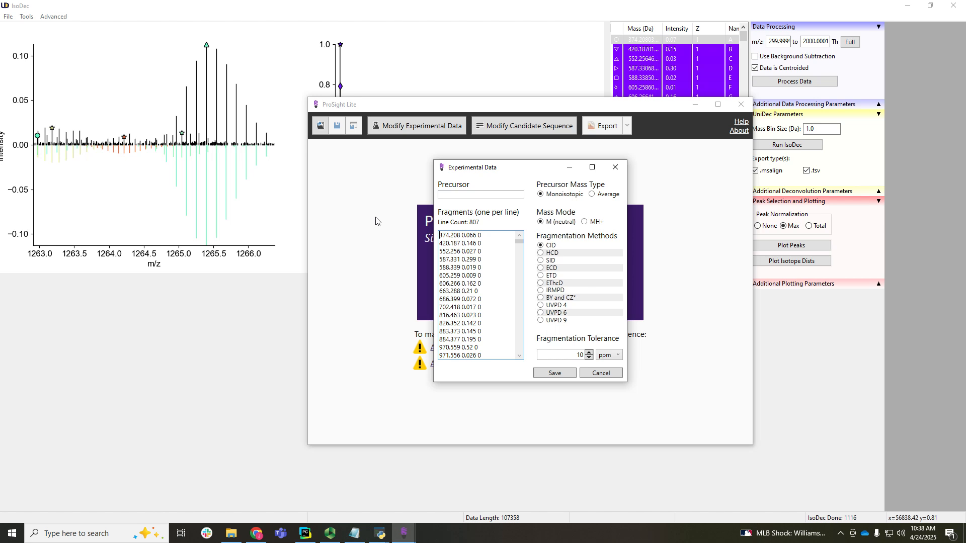
click(542, 275)
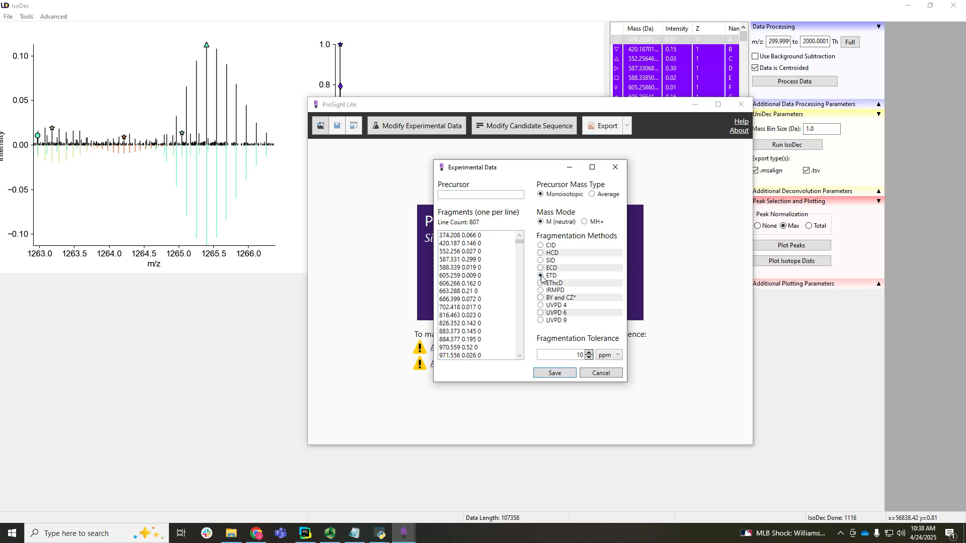
click(553, 373)
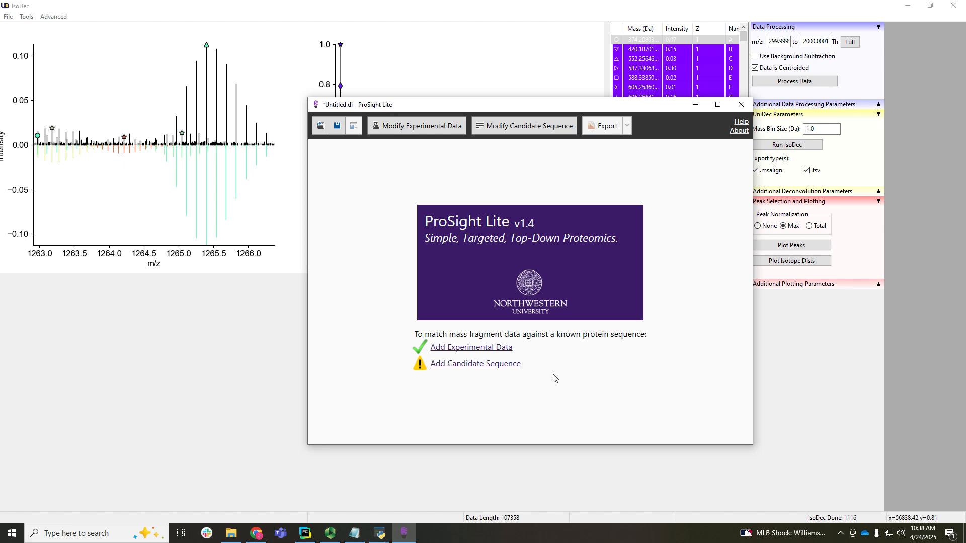
Switch to Notepad, bring the start of the selected protein sequence into view, and return to ProSight Lite.
key(alt+Tab)
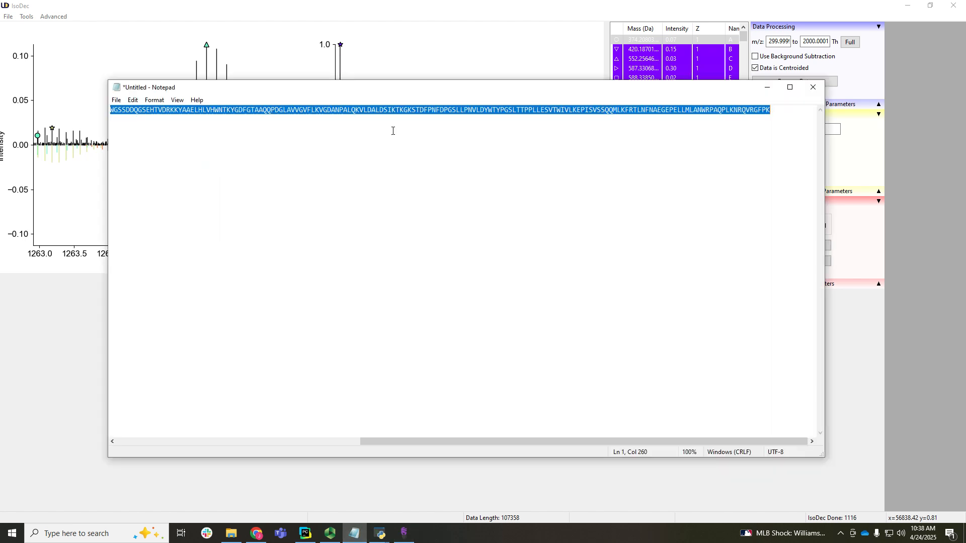
drag(505, 445, 247, 441)
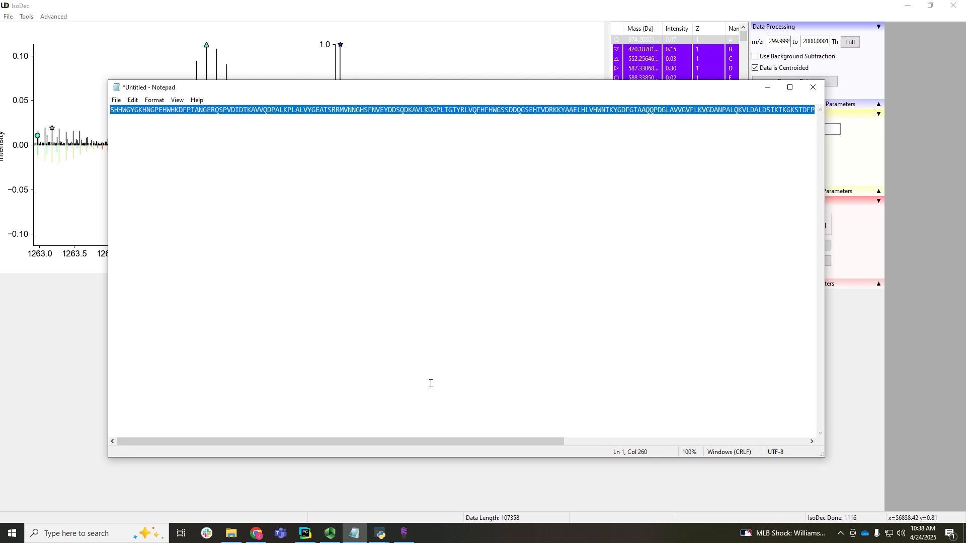
click(403, 533)
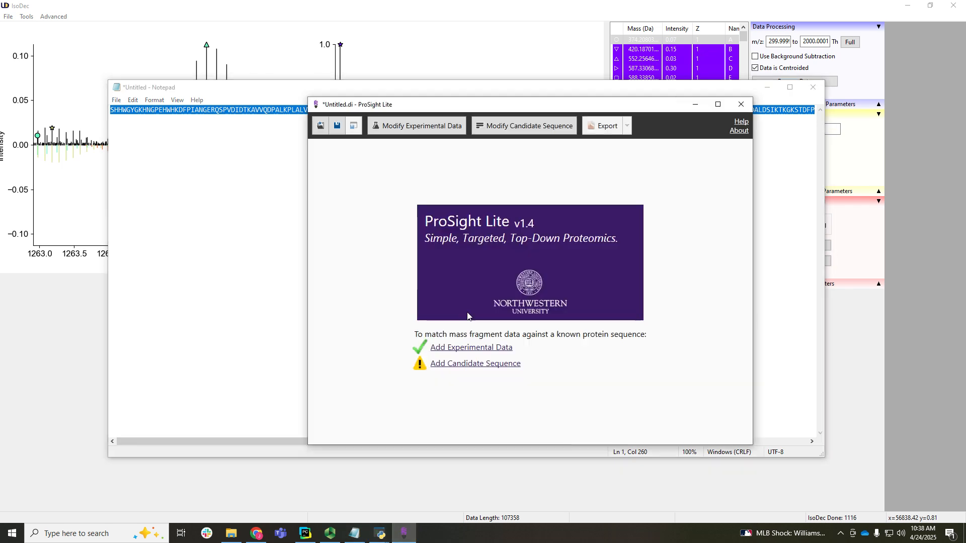
Add the copied protein sequence as the candidate sequence without fixed modifications and apply acetylation to its first serine.
click(466, 365)
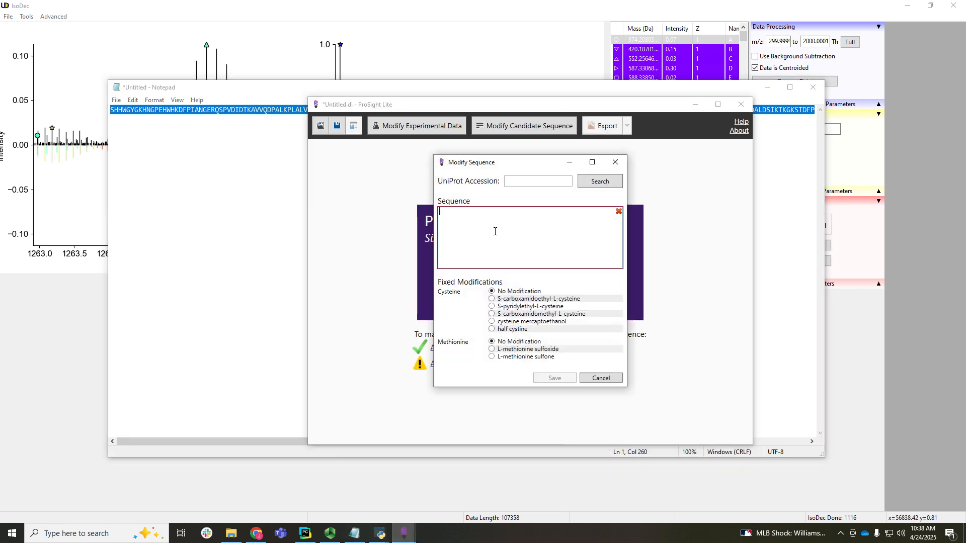
click(495, 231)
key(ctrl+v)
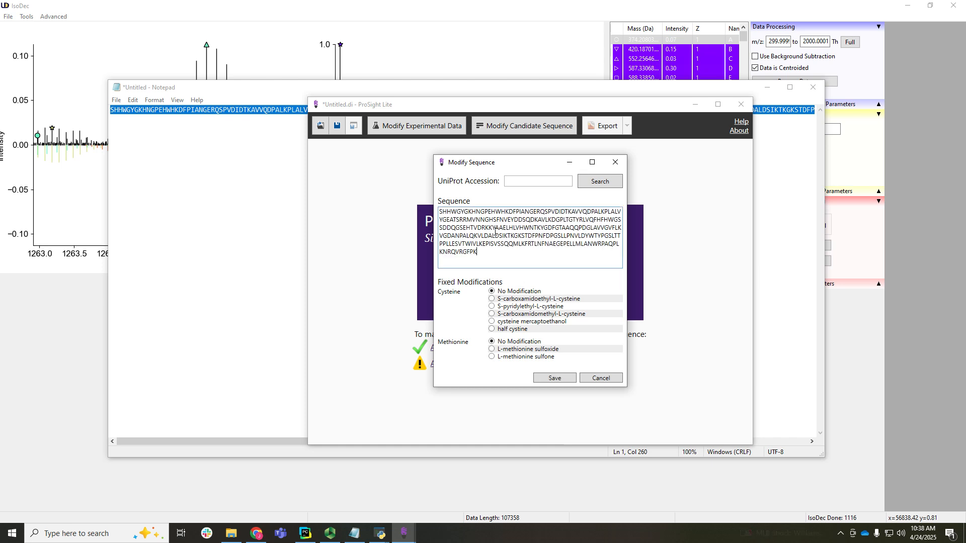
click(556, 378)
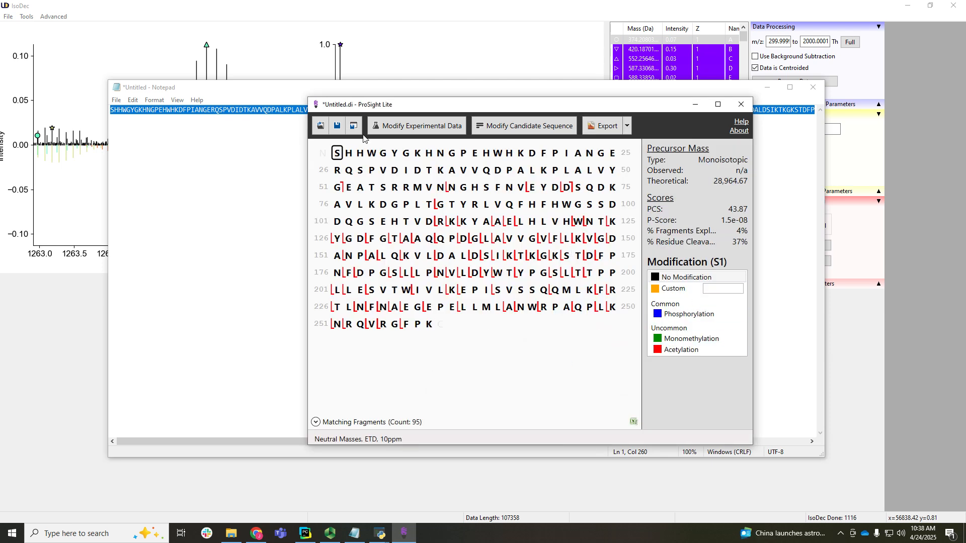
click(658, 351)
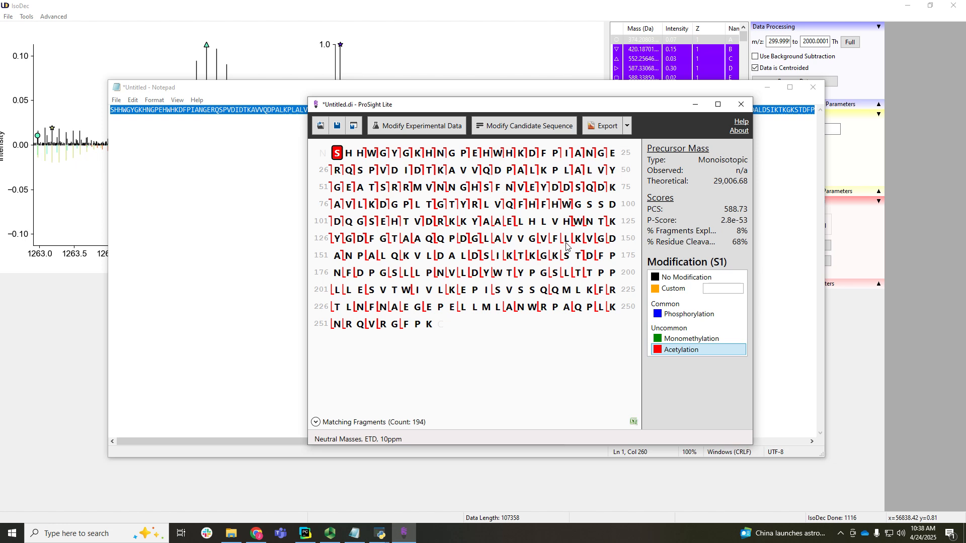
Close ProSight Lite without saving the changes and return to IsoDec.
click(741, 107)
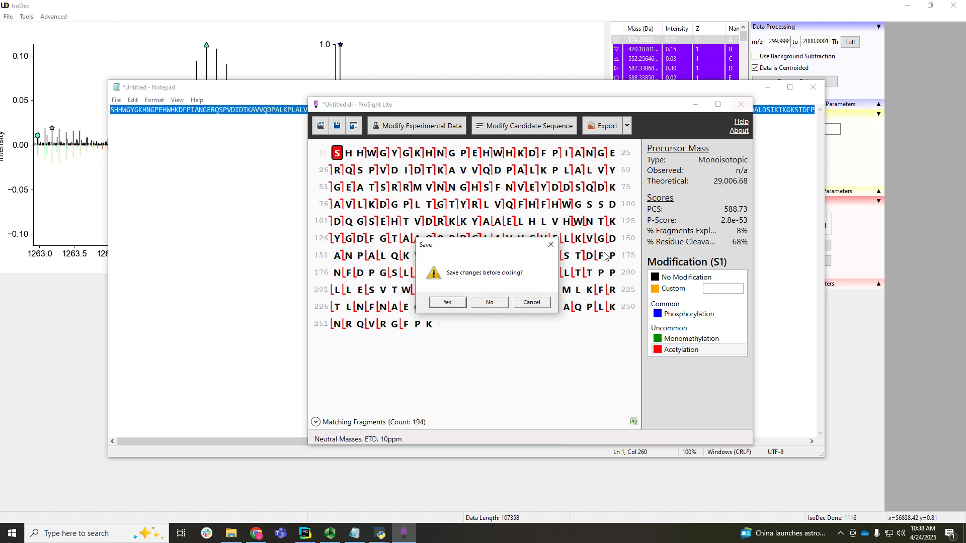
click(486, 303)
key(alt+Tab)
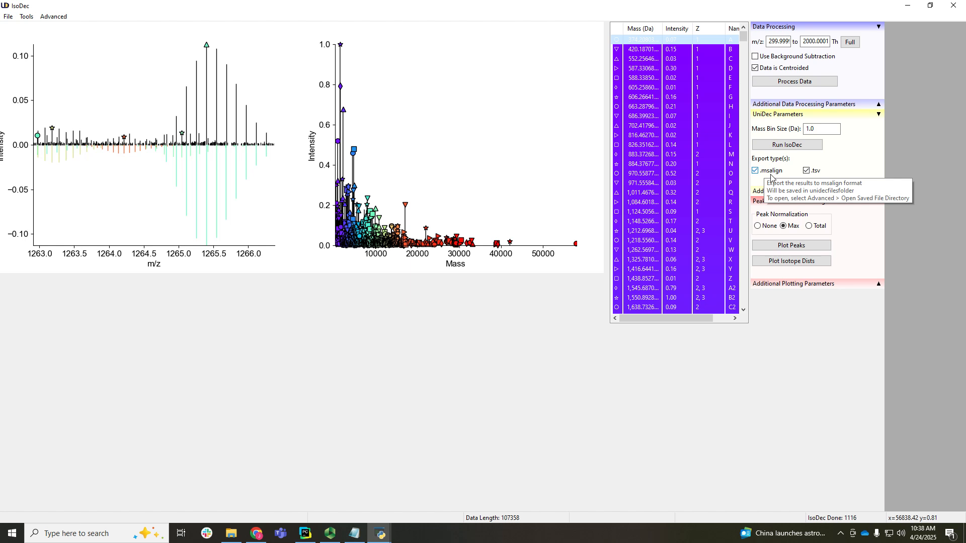
Find and launch MASH Native through the Windows search.
click(93, 532)
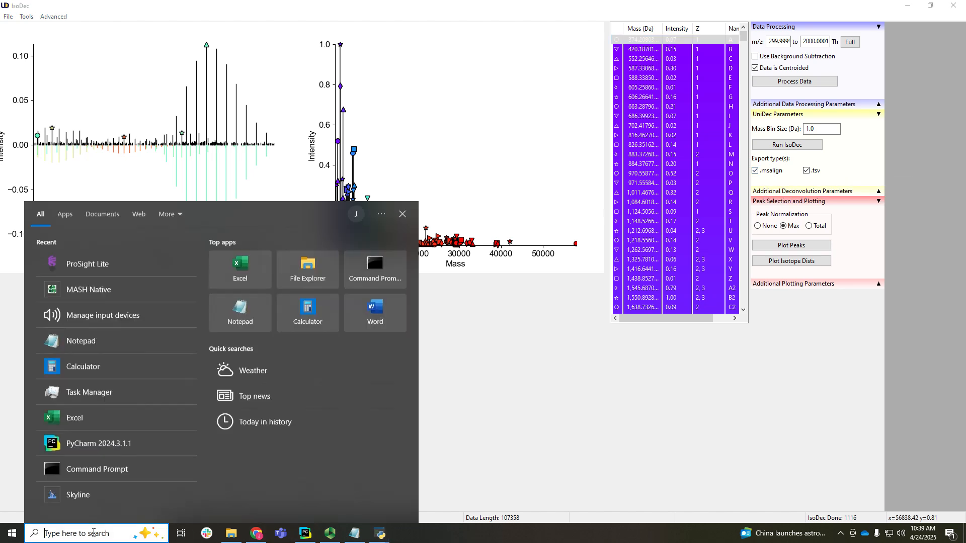
text(Ma)
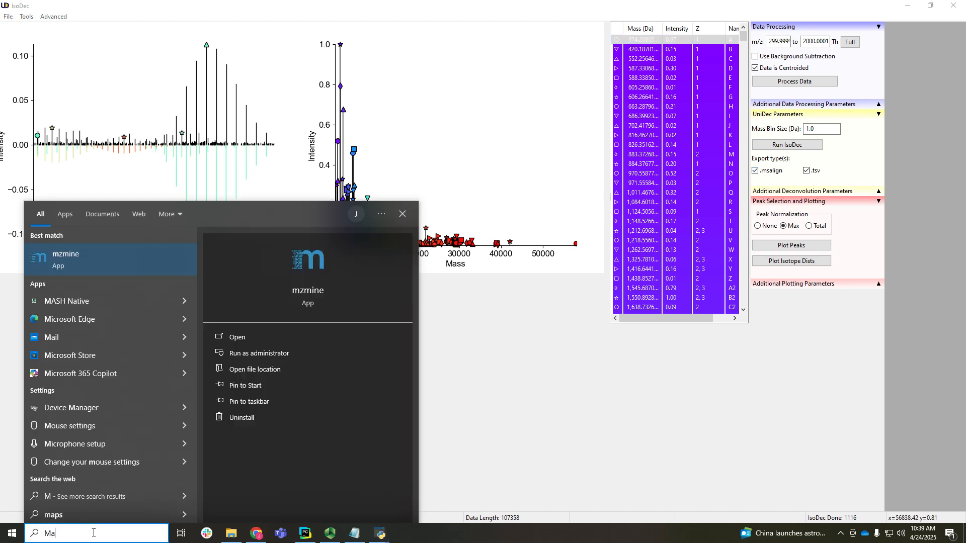
text(sh)
key(Return)
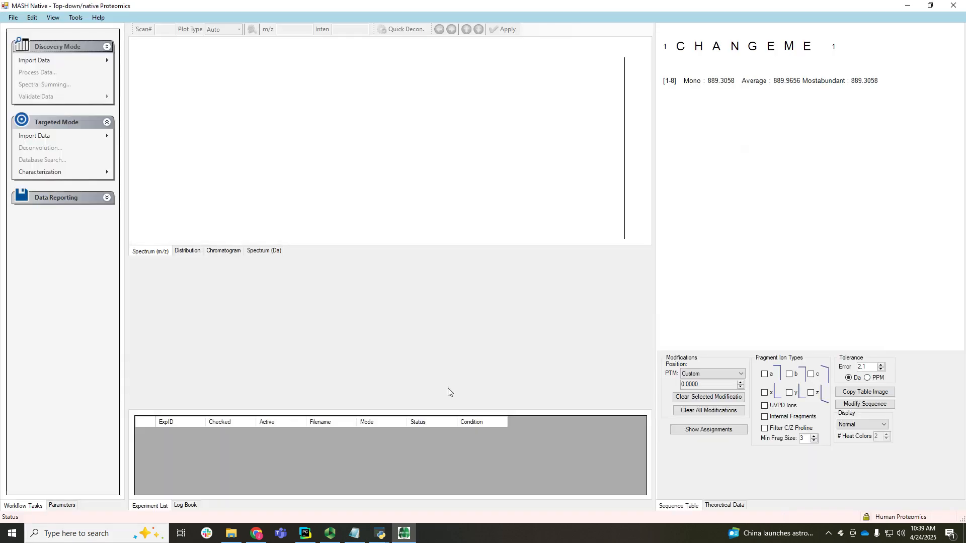
Import the raw file 1500_scans_200K_16 fills-qb1 from the js8b05641_si_001 folder in Discovery Mode.
click(44, 62)
click(137, 61)
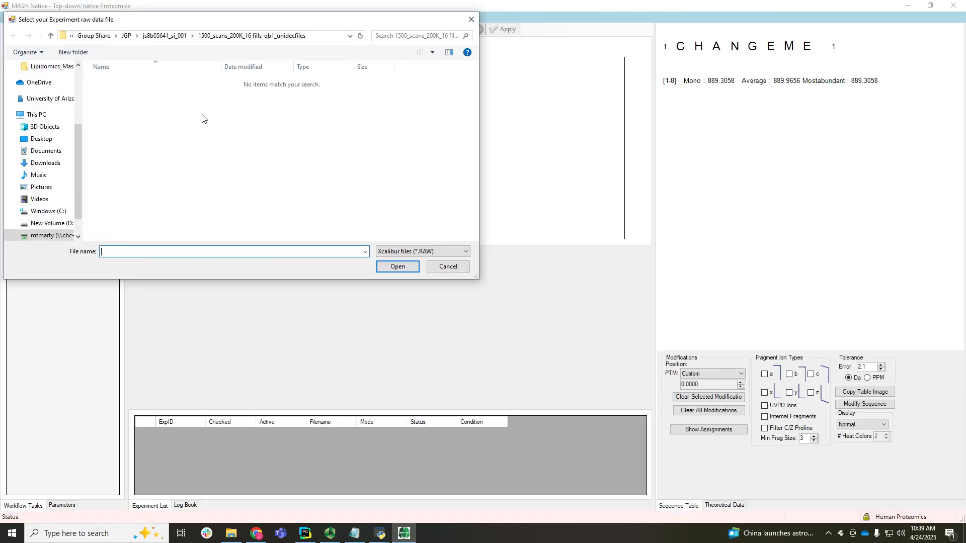
click(175, 38)
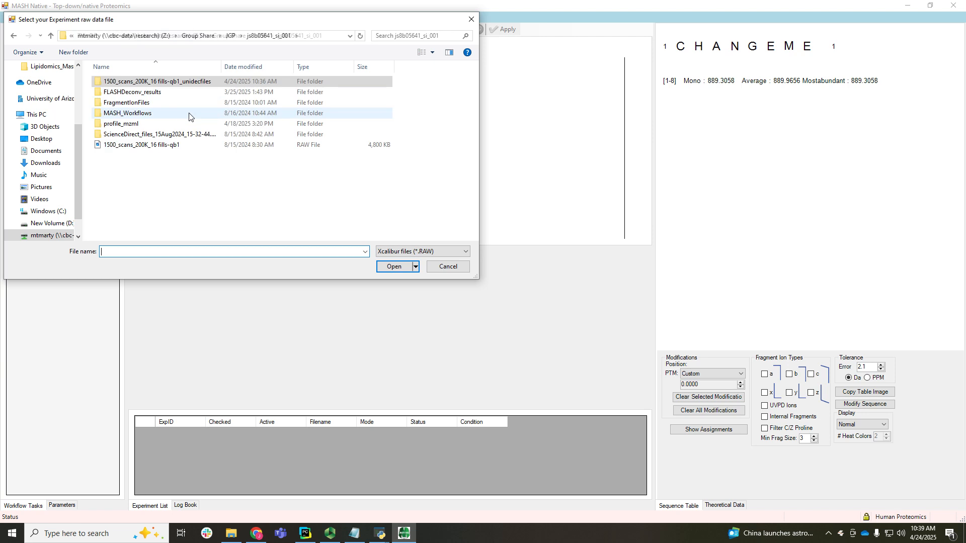
double_click(145, 144)
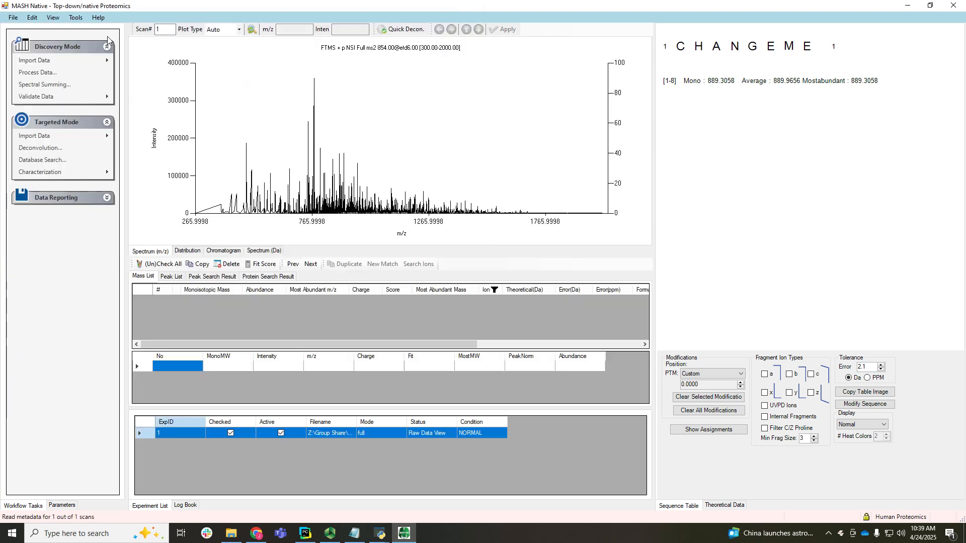
Import the MsDeconv or TopFD mass list 1500_scans_200K_16 fills-qb1_ms2 from the 1500_scans_200K_16 fills-qb1_unidecfiles folder.
click(14, 18)
mouse_move(32, 51)
mouse_move(179, 53)
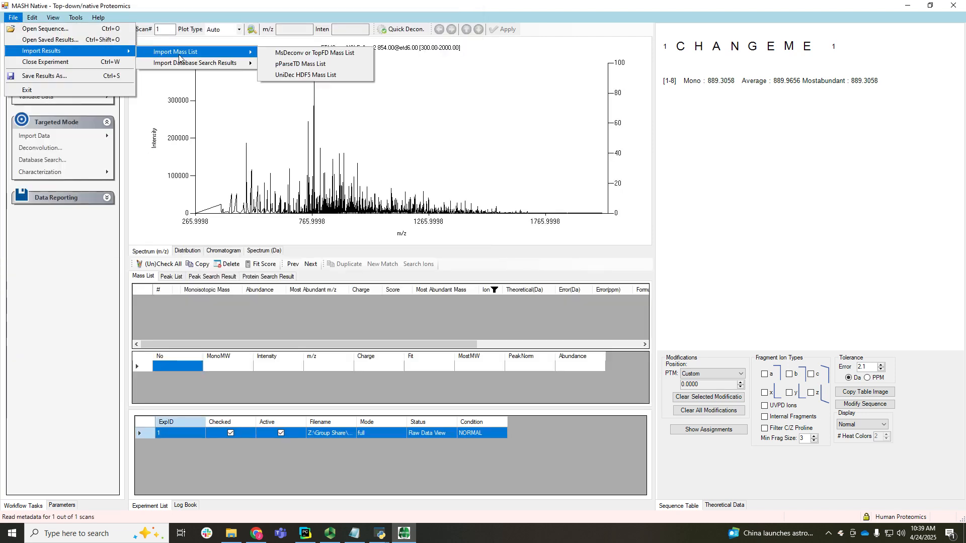
click(302, 53)
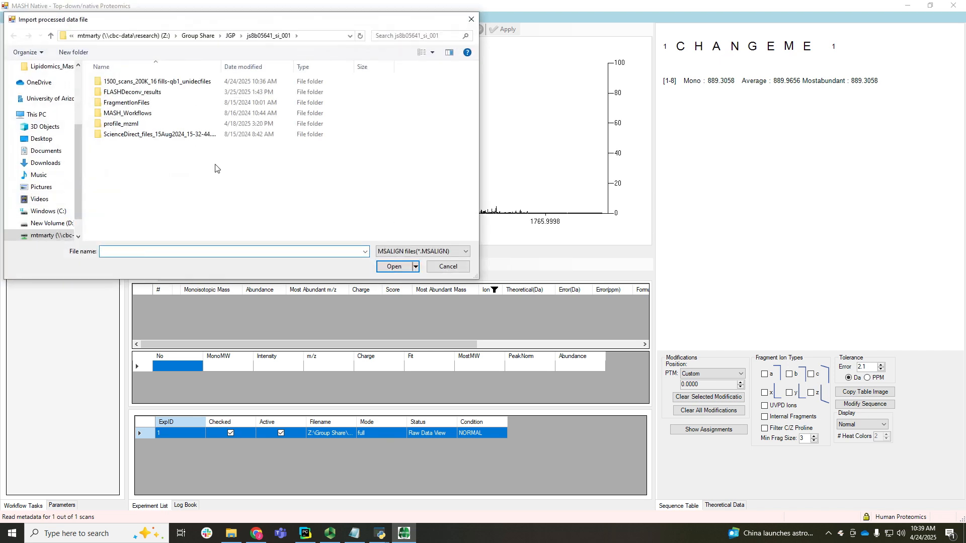
double_click(221, 66)
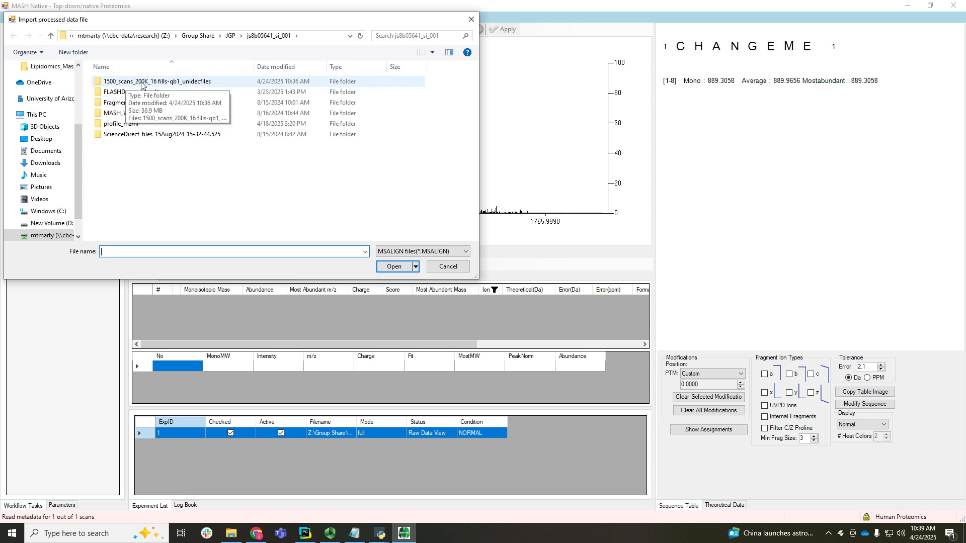
double_click(203, 86)
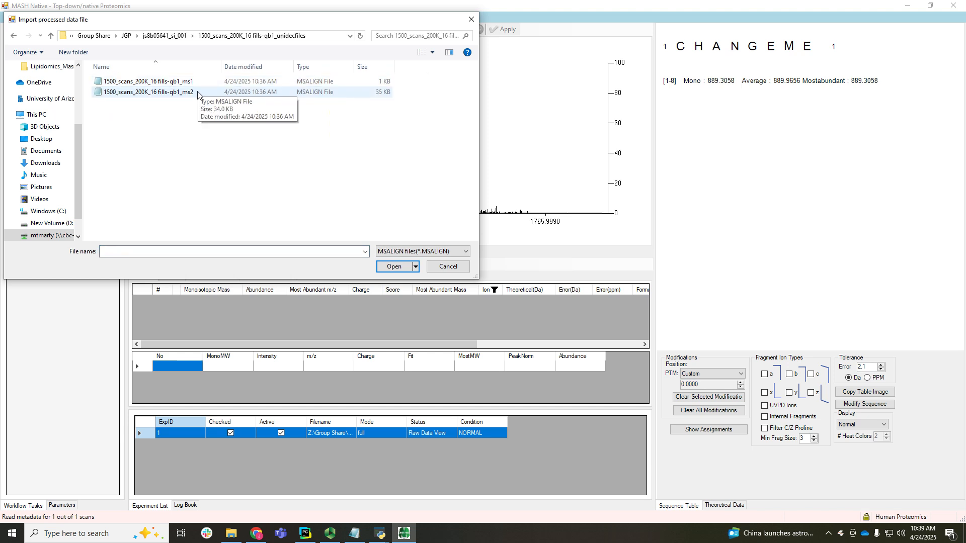
click(198, 92)
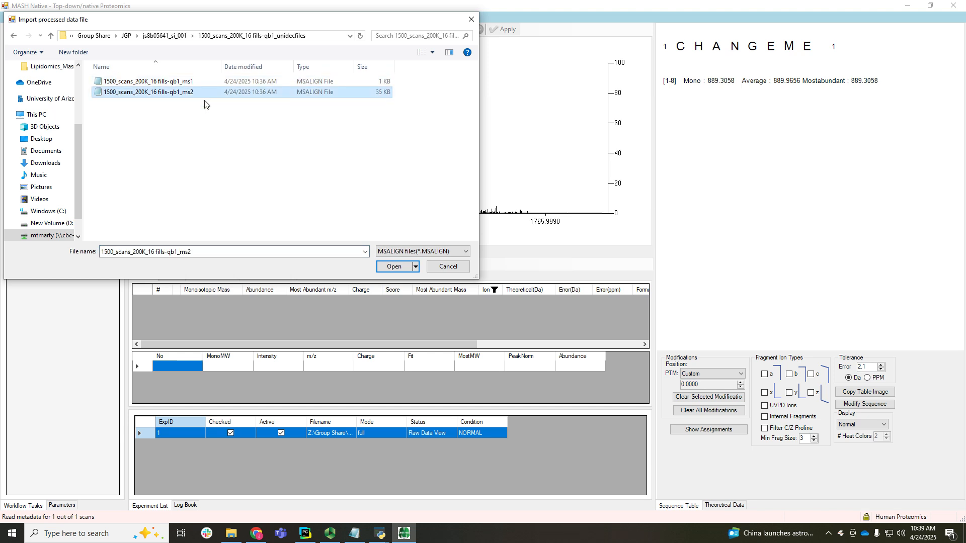
click(393, 268)
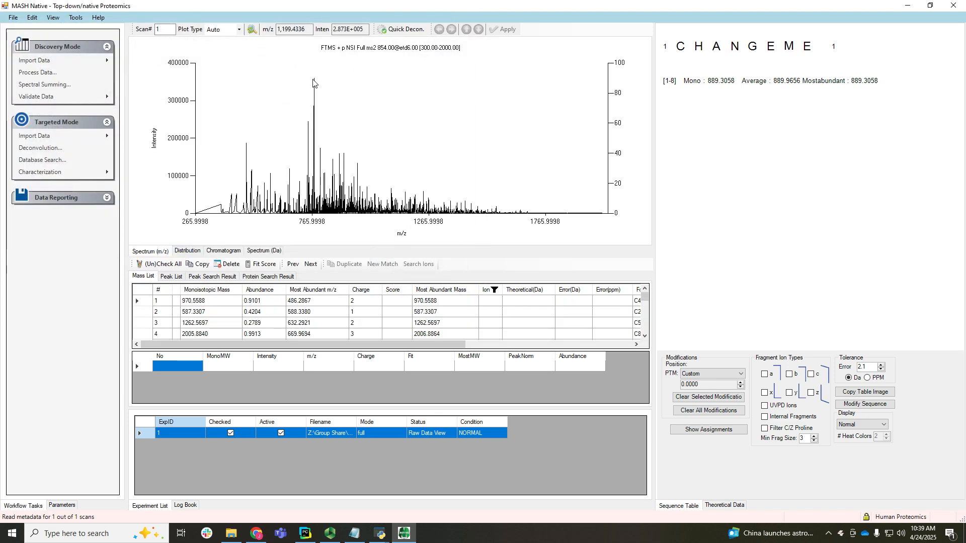
Replace the CHANGEME placeholder with the protein sequence starting SHHWGYGKHNGPEHWHKDFPIANGERQ in the targeted characterization.
click(355, 534)
click(404, 533)
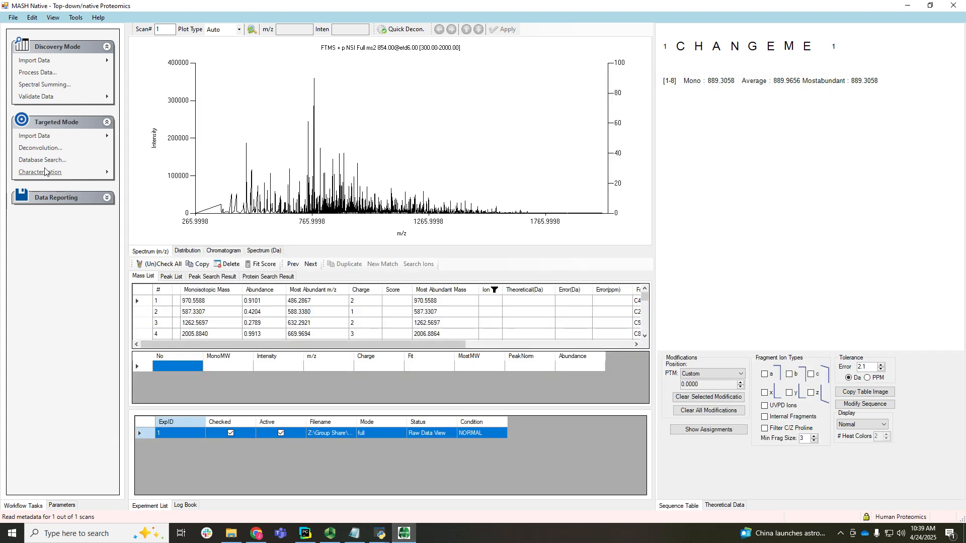
click(46, 174)
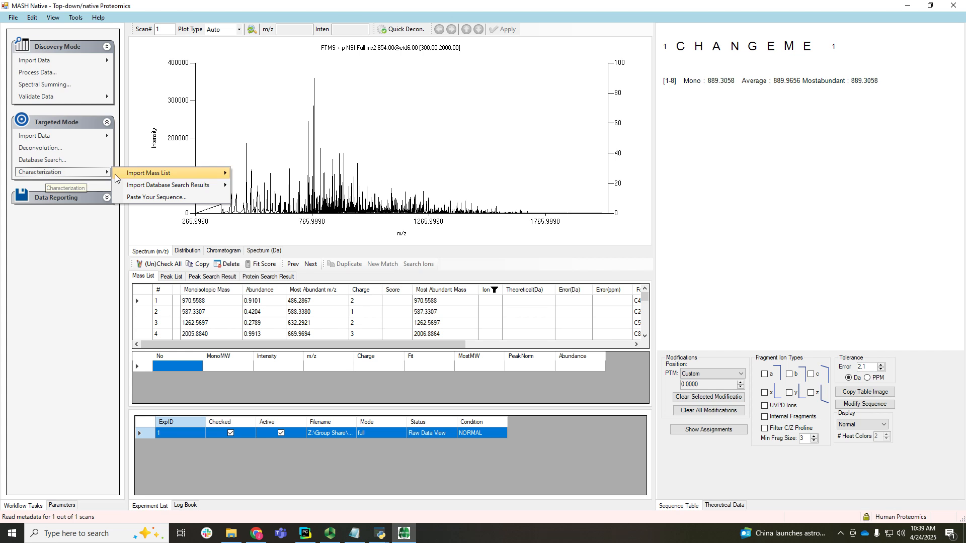
click(140, 197)
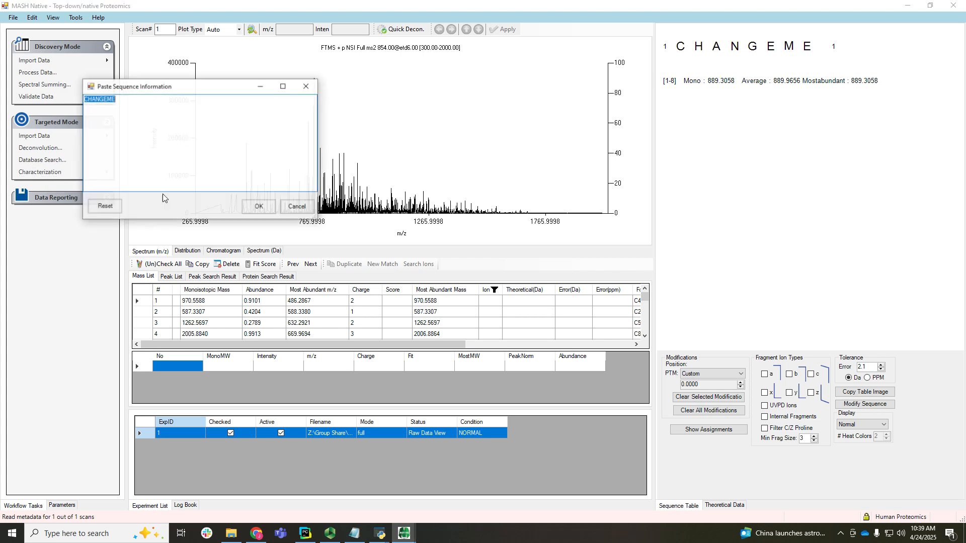
text(SHHWGYGKHNGPEHWHKDFPIANGERQSPVDIDTKAVVQDPALKPLALVYGEATSRRMVNNGHSFNVEYDDSQDKAVLKDGPLTGTYRLVQFHFHWGSSDDQGSEHTVDRKKYAAELHLVHWNTKYGDFGTAAQQPDGLAVVGVFLKVGDANPALQKVLDALDSIKTKGKSTDFPNFDPGSLLPNVLDYWTYPGSLTTPPLLESVTWIVLKEPISVSSQQMLKFRTLNFNAEGEPELLMLANWRPAQPLKNRQVRGFPK)
click(256, 208)
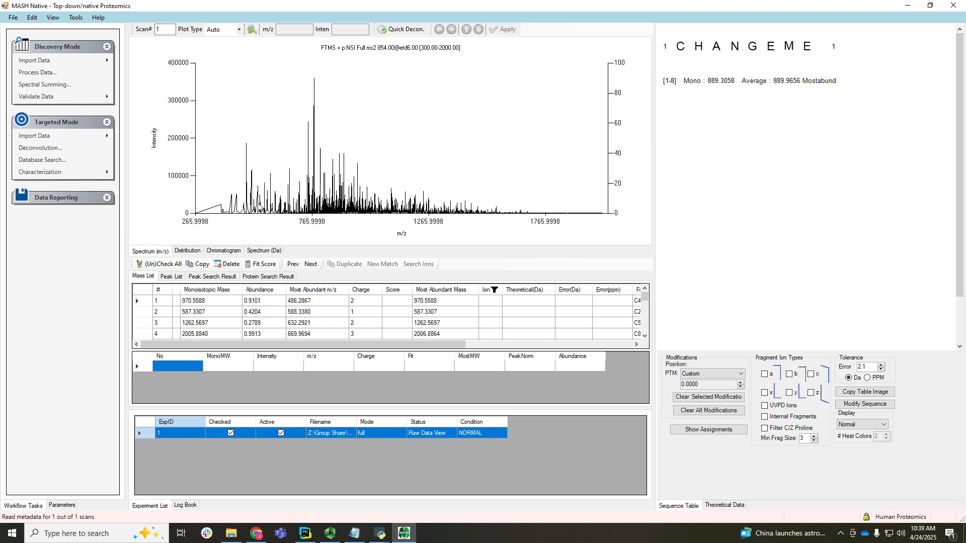
Apply the Acetylation PTM to the first serine of the sequence.
click(690, 47)
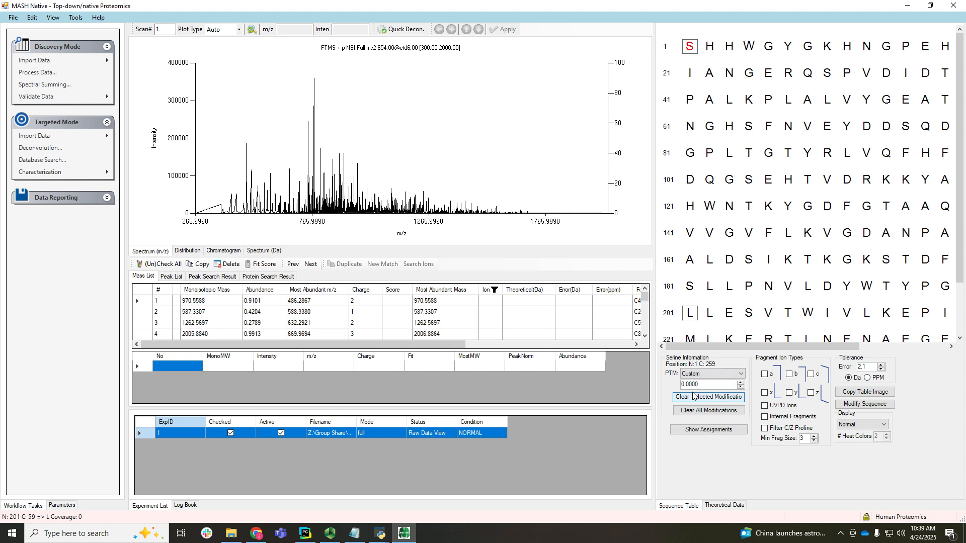
click(709, 373)
click(699, 416)
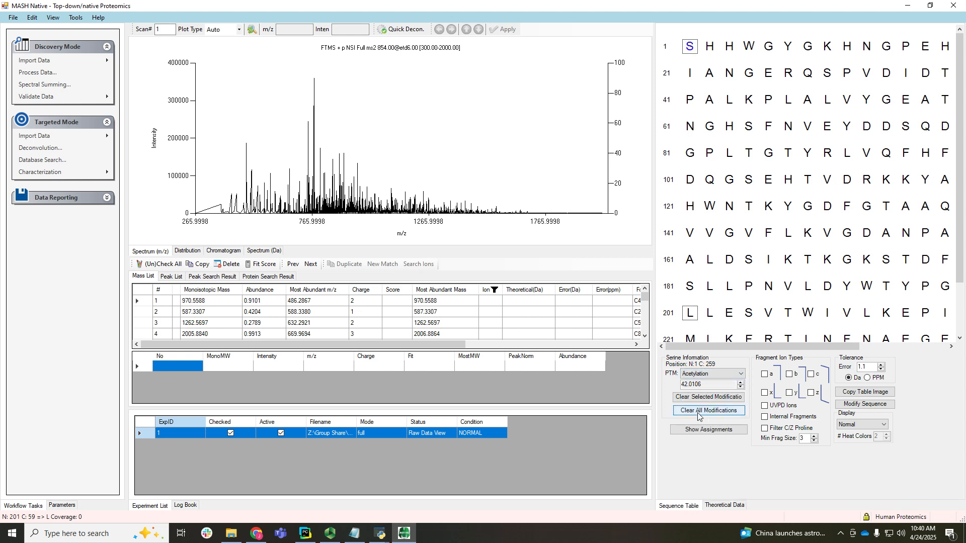
Enable the c and z fragment ion types, show the assignments and review the cleavage map down to its summary.
click(811, 375)
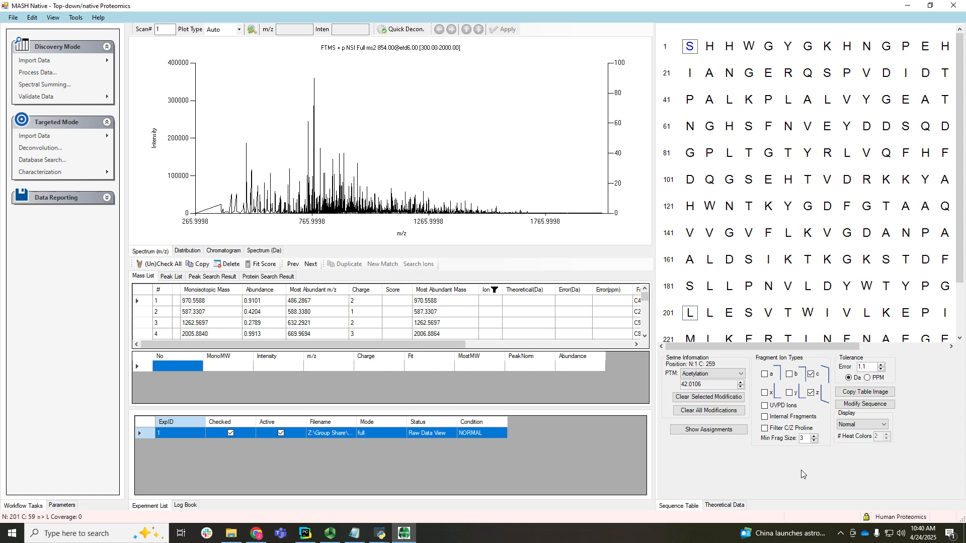
click(698, 429)
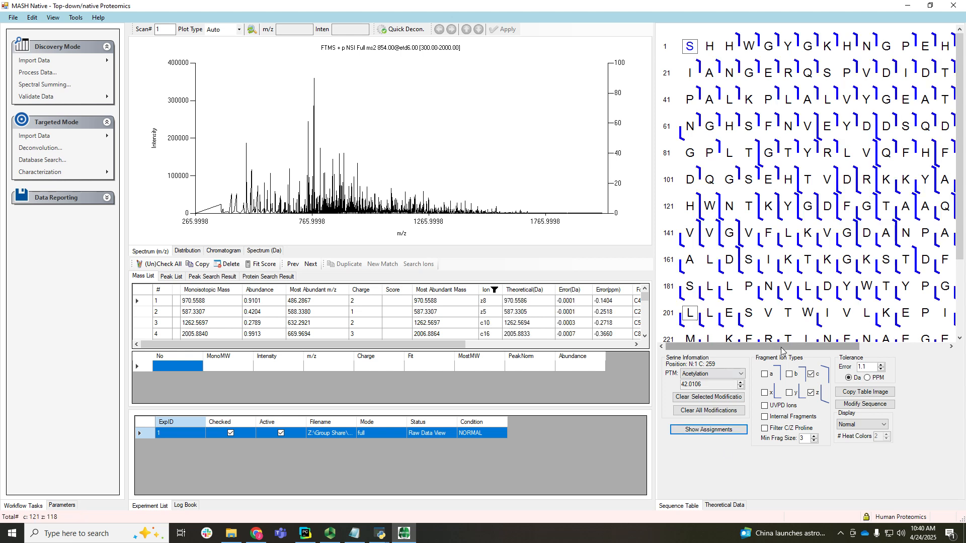
drag(794, 351, 794, 360)
scroll(793, 308, down, 3)
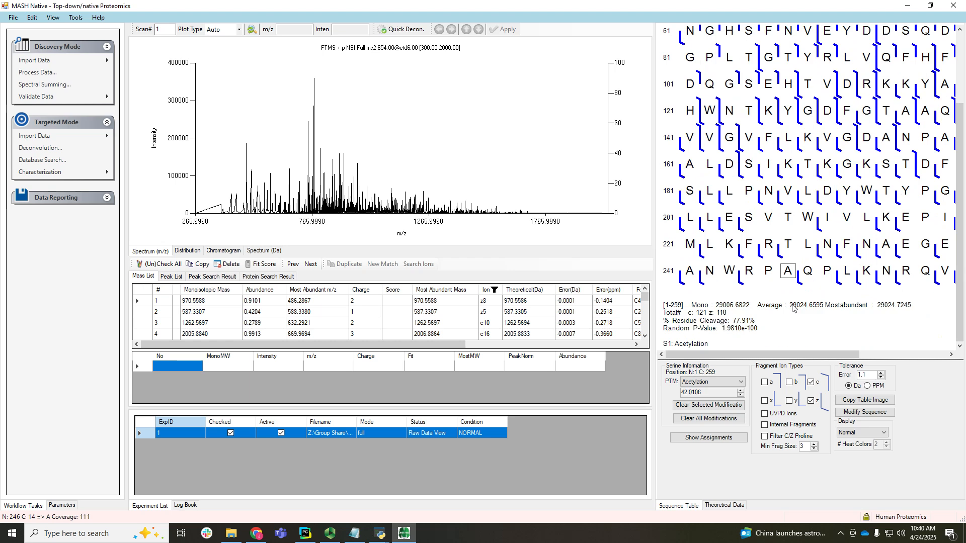
Set the error tolerance to 10 PPM, refresh the fragment assignments and review the cleavage map down to its summary.
click(870, 376)
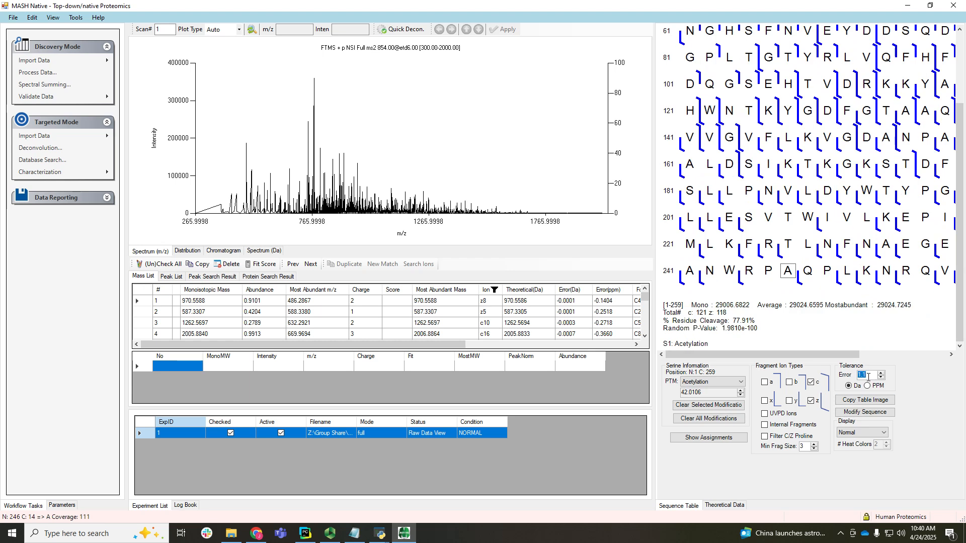
click(867, 386)
text(10)
click(713, 439)
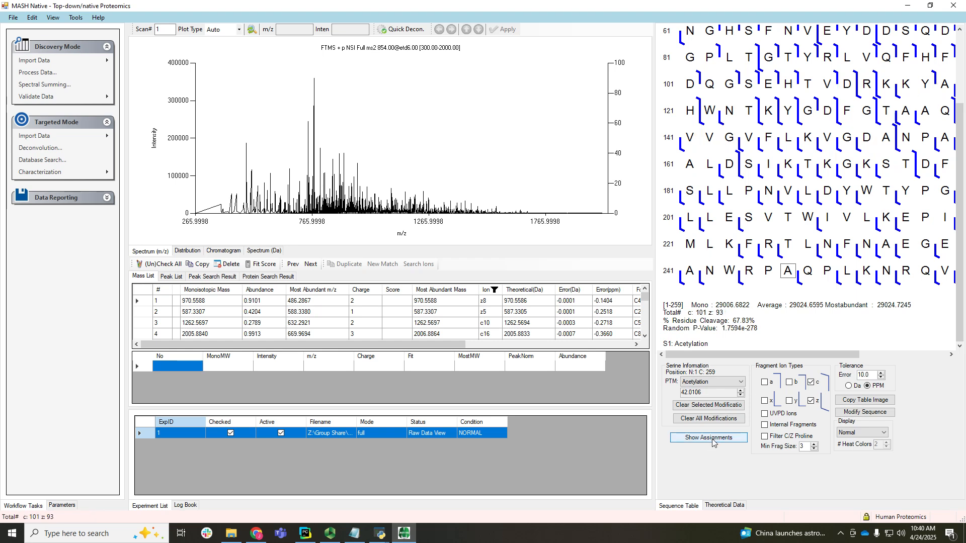
click(806, 87)
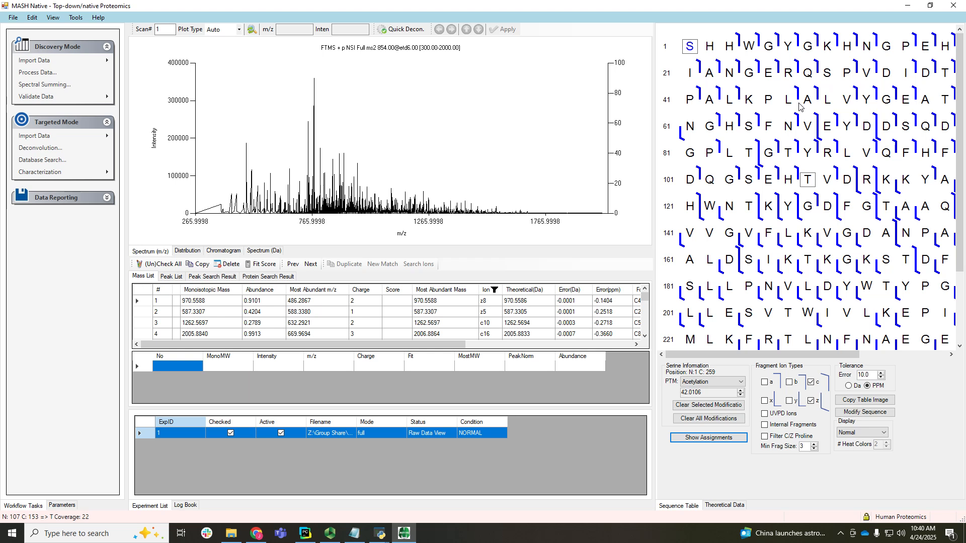
scroll(789, 211, down, 3)
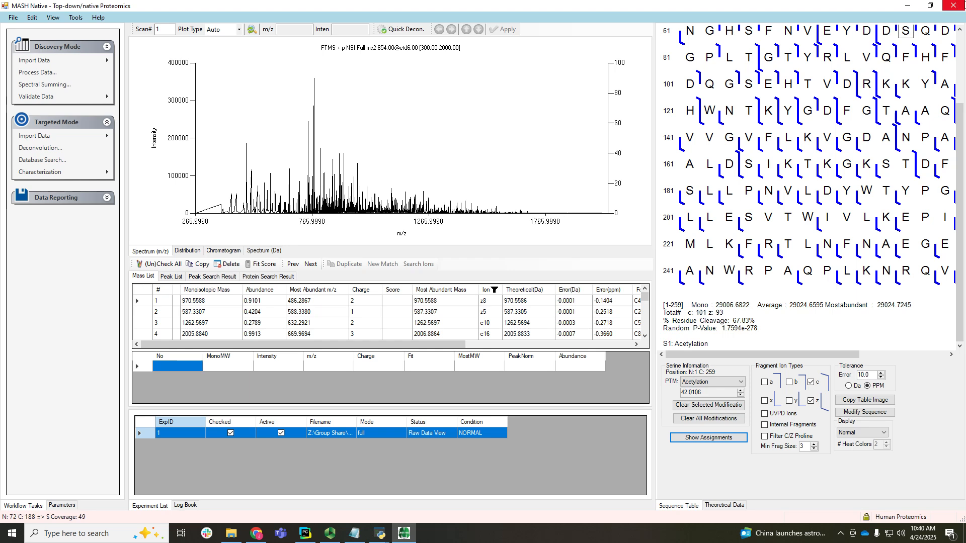
Close MASH Native and open the 1500_scans_200K_16 fills-qb1 TSV file from its unidecfiles folder in Excel, accepting the data conversions.
click(954, 6)
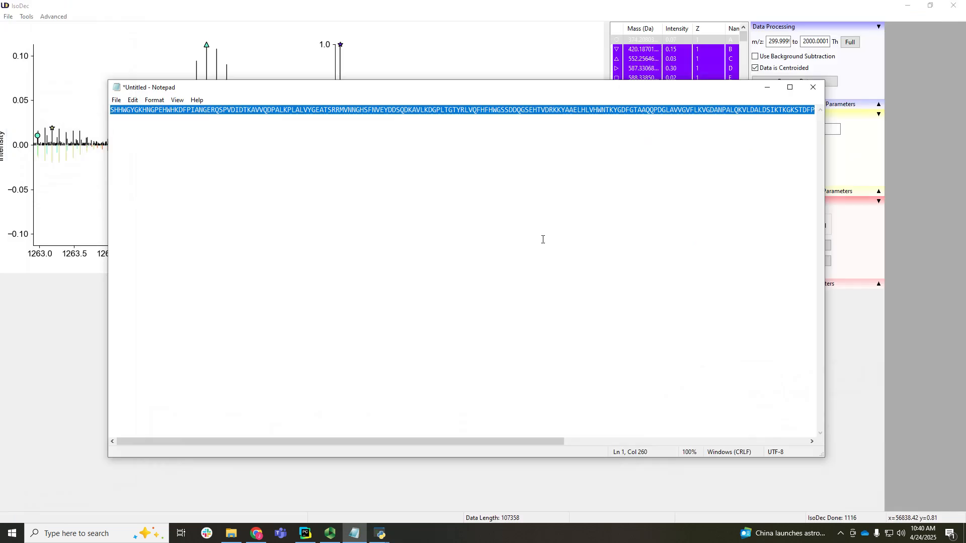
click(234, 535)
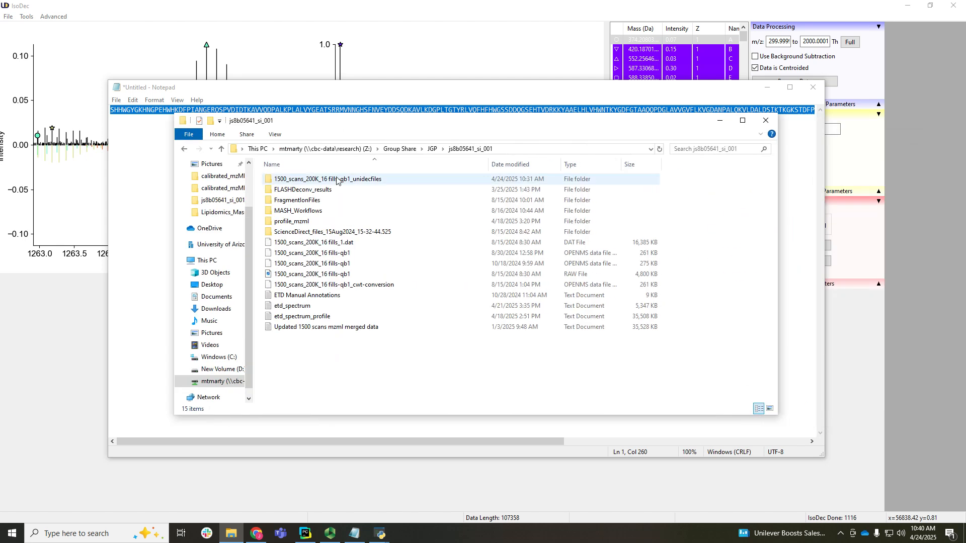
double_click(336, 179)
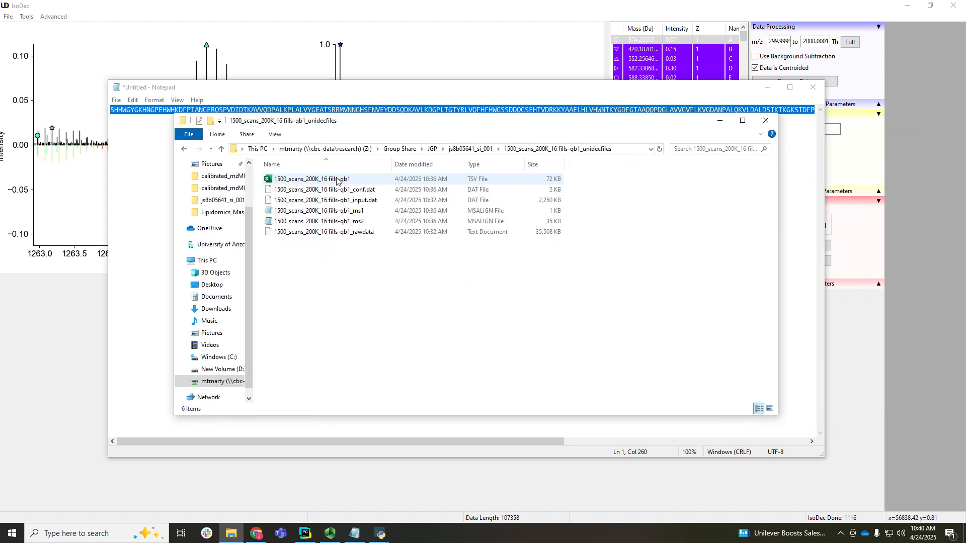
double_click(336, 180)
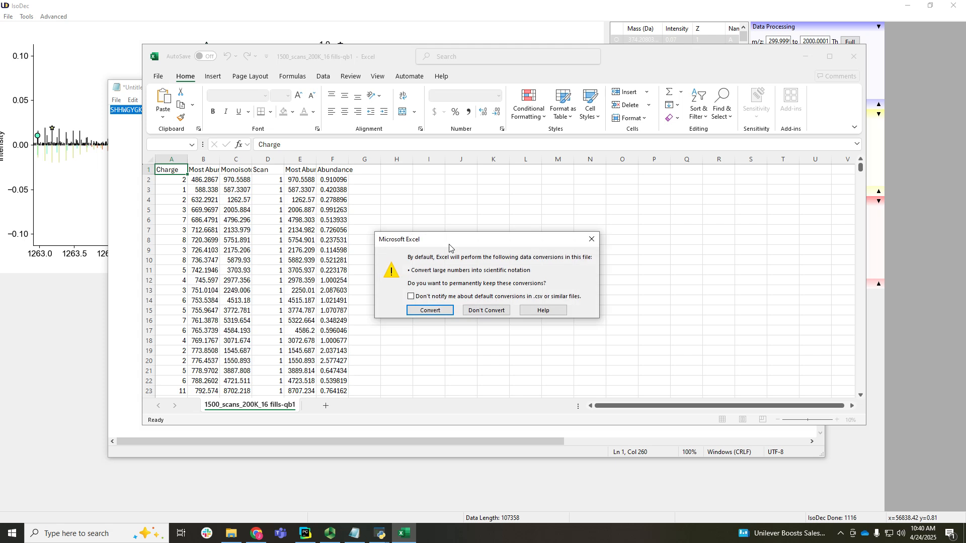
click(441, 308)
click(830, 57)
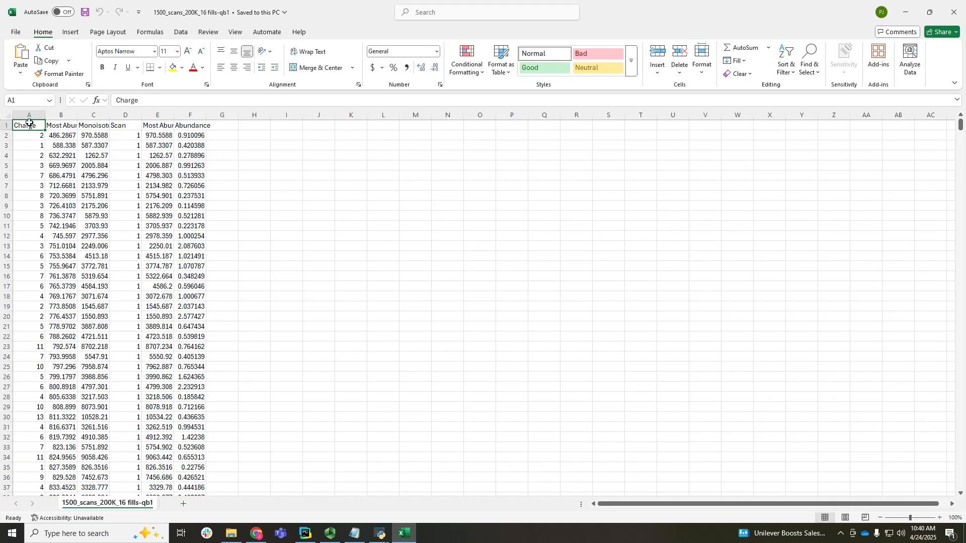
Examine the exported table's column headers from Most Abundant m/z through Abundance, and close Excel.
click(65, 126)
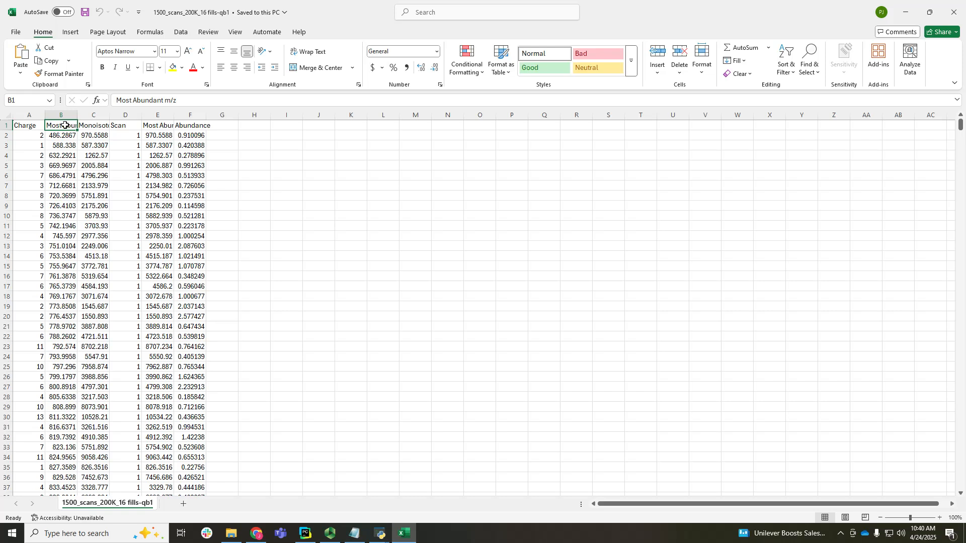
key(Right)
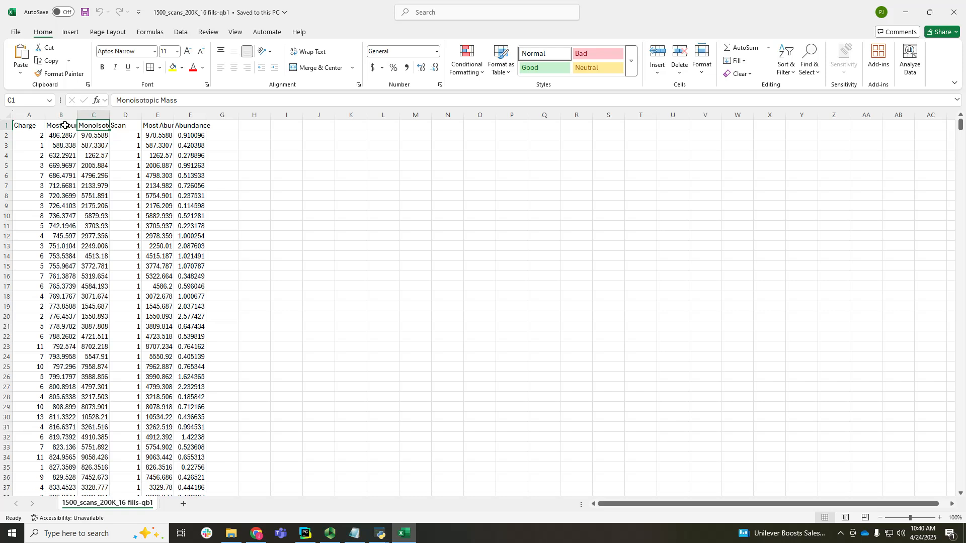
key(Right)
key(Right)
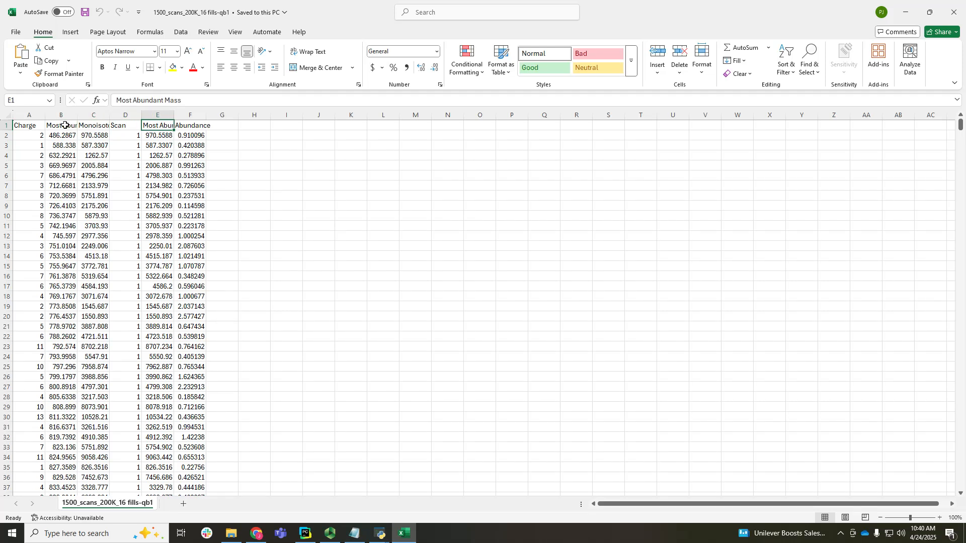
key(Right)
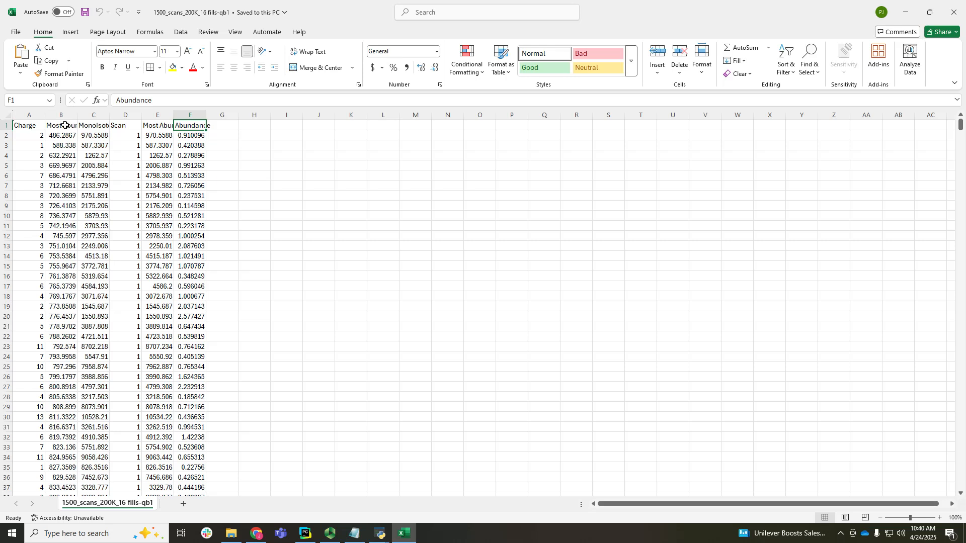
click(229, 195)
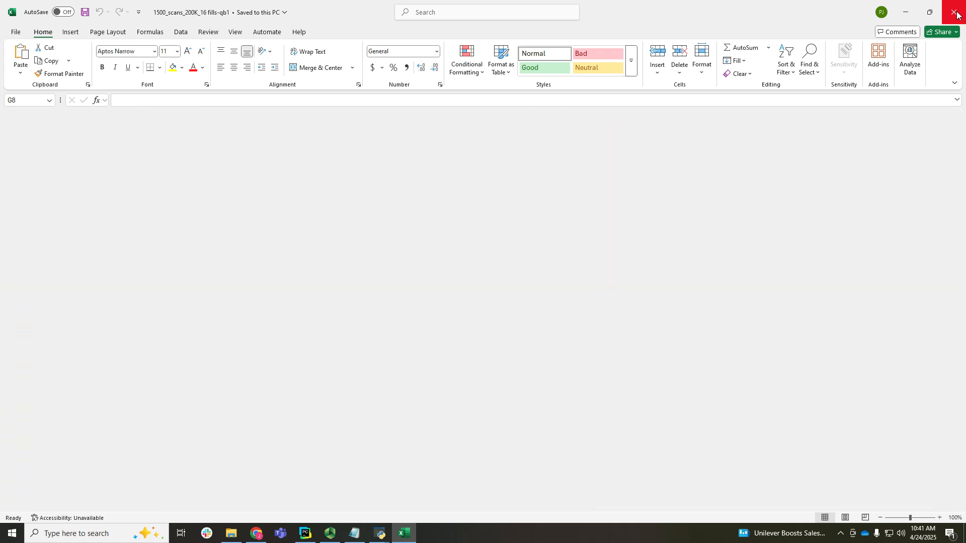
click(956, 16)
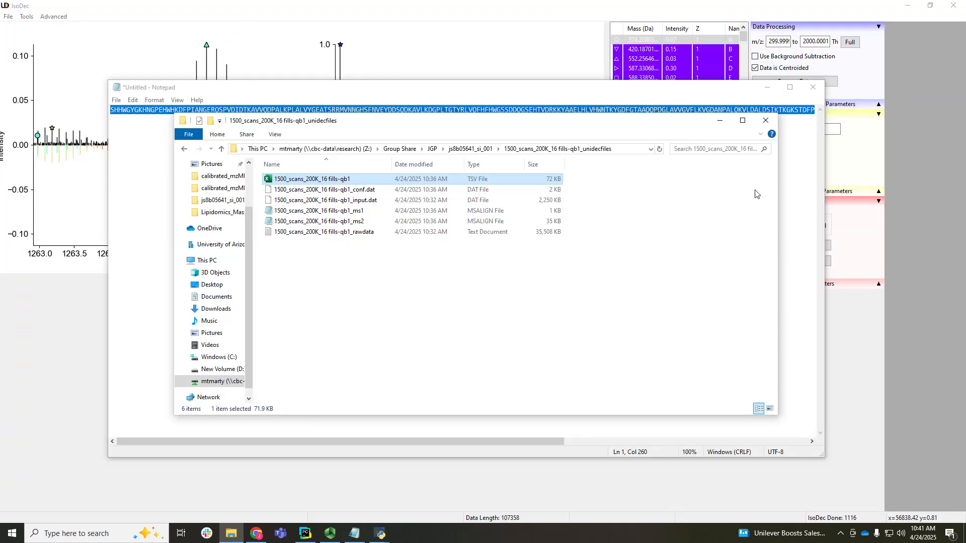
Close the file folder, return to IsoDec and restore the m/z spectrum plot to its full range.
click(762, 123)
click(737, 8)
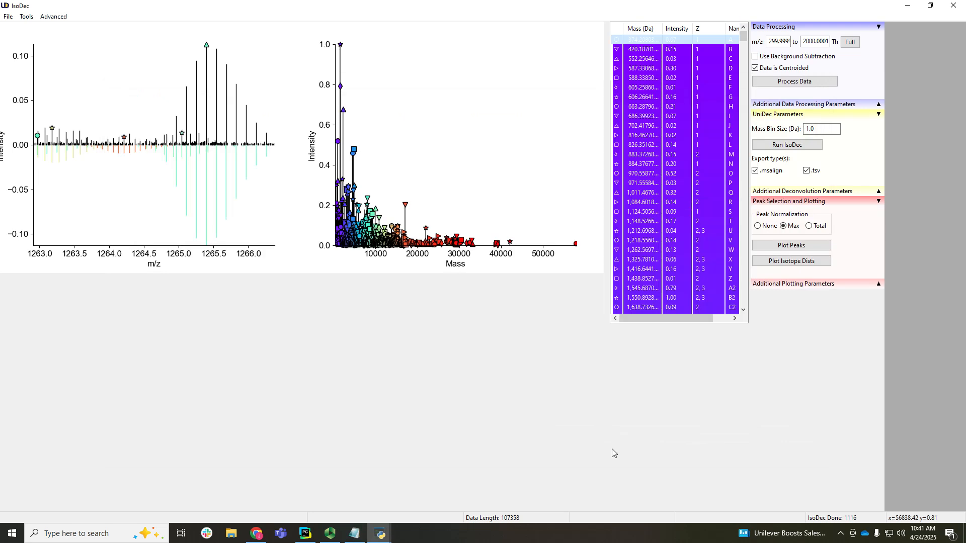
click(221, 164)
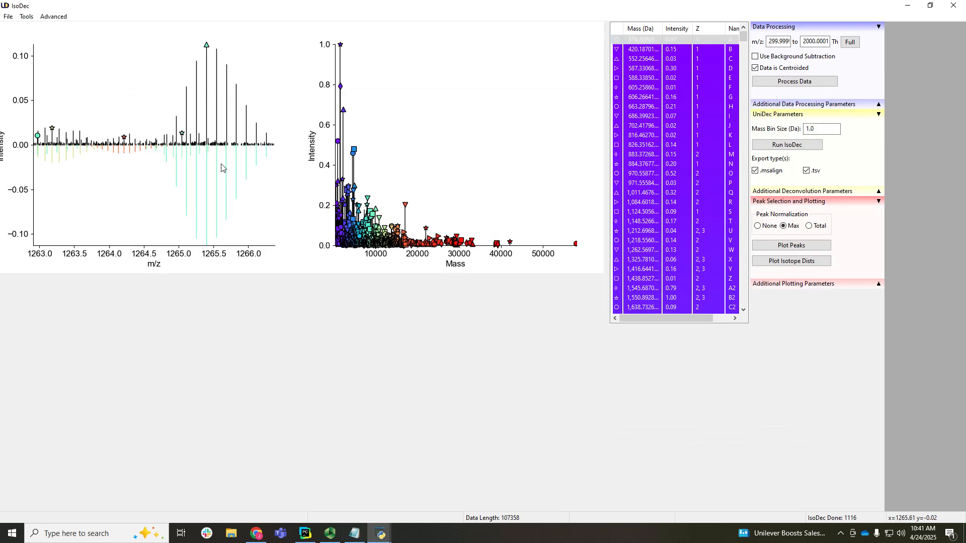
click(222, 167)
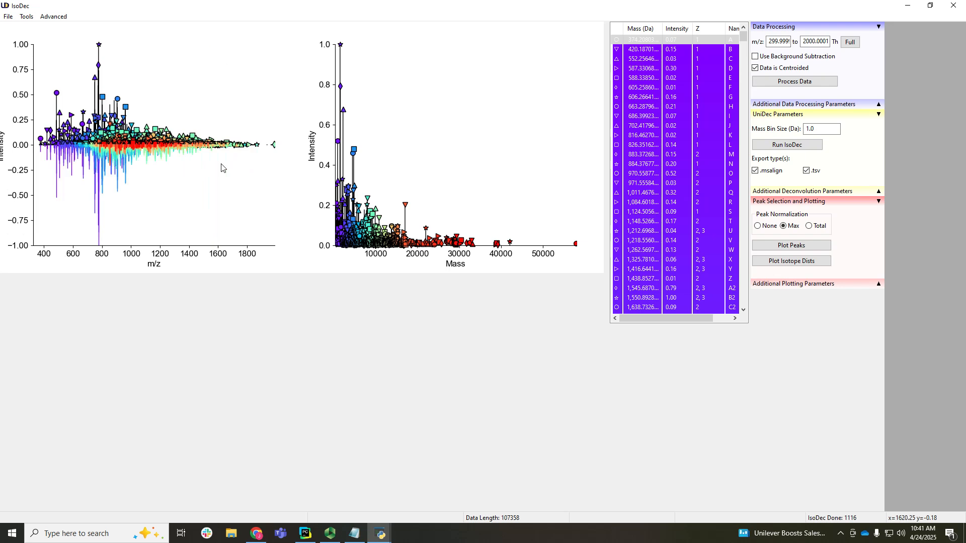